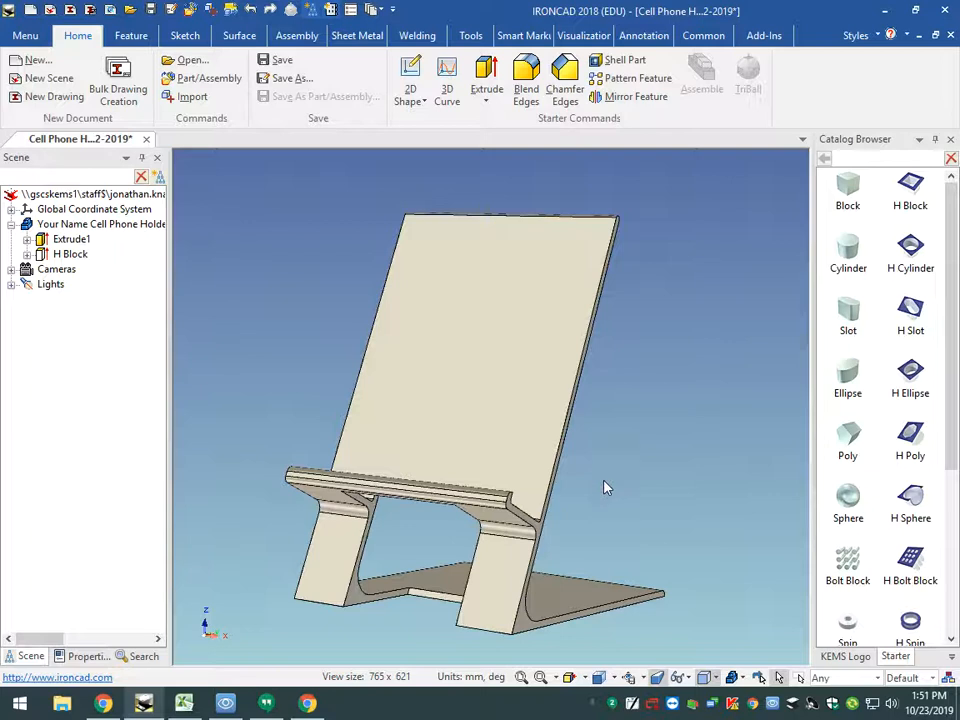
- Switch to Chrome and try to download the KEMS Logo.icc catalog from the 8th Grade Engineering & Technology class stream
mouse_move(313, 708)
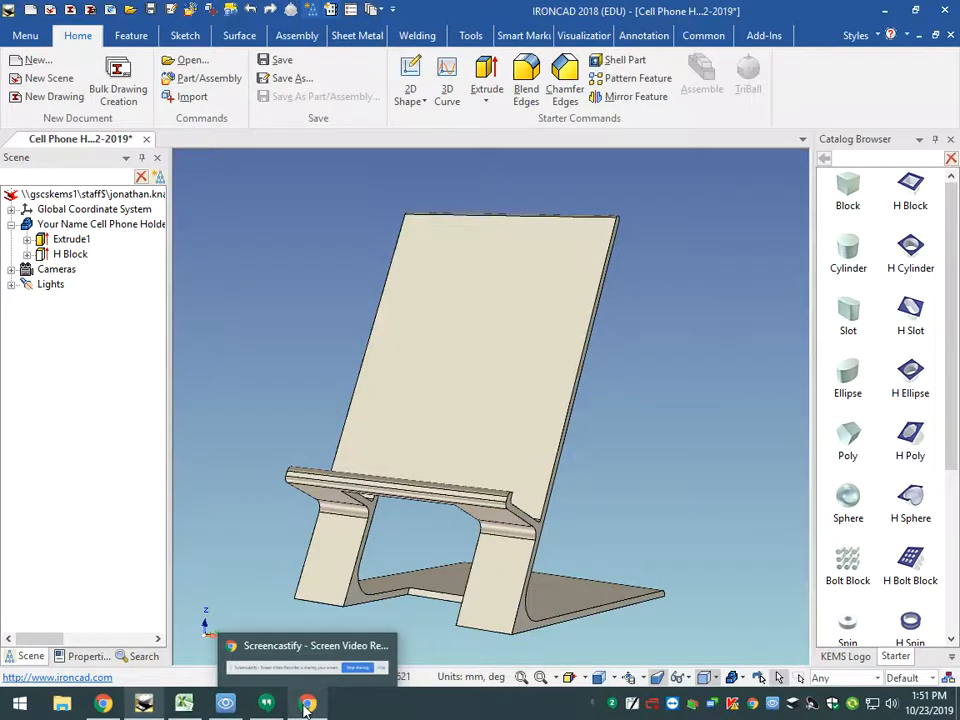
left_click(105, 706)
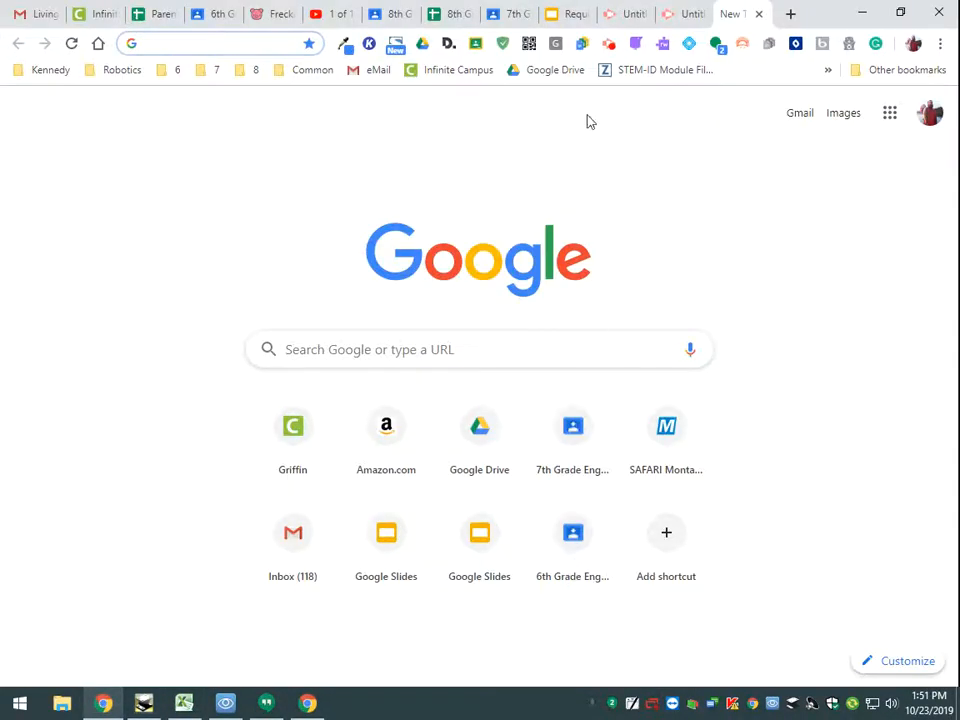
left_click(399, 16)
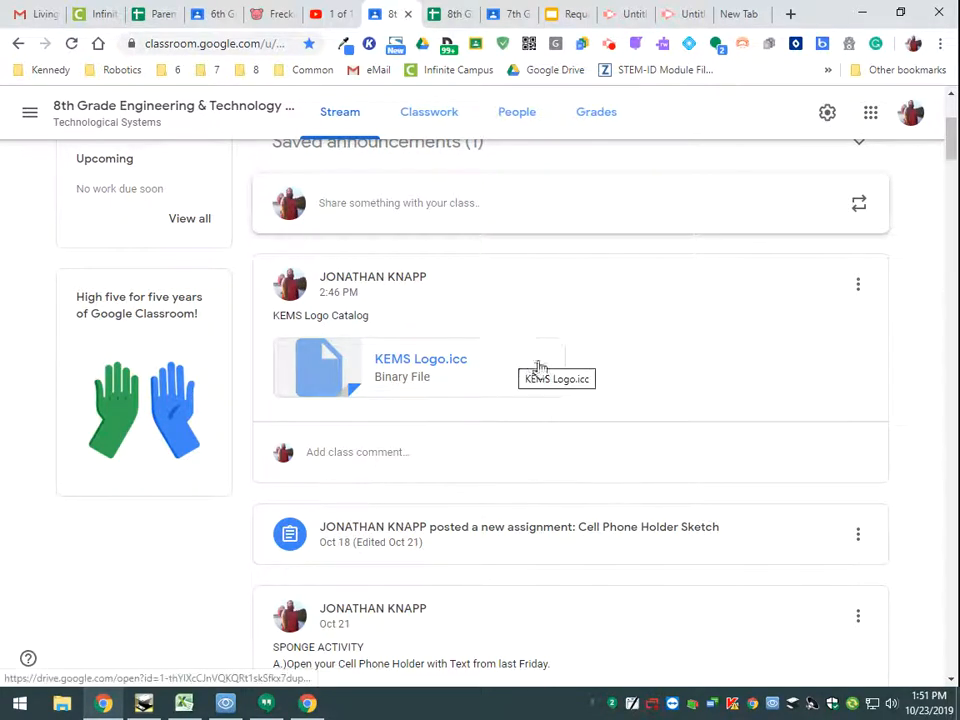
left_click(399, 367)
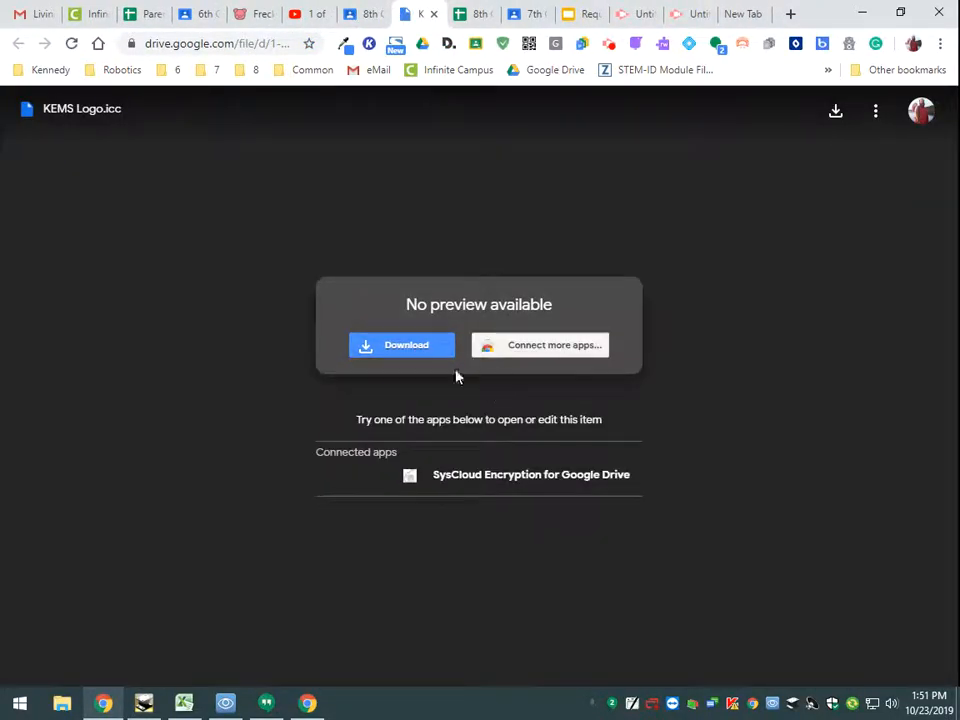
left_click(405, 346)
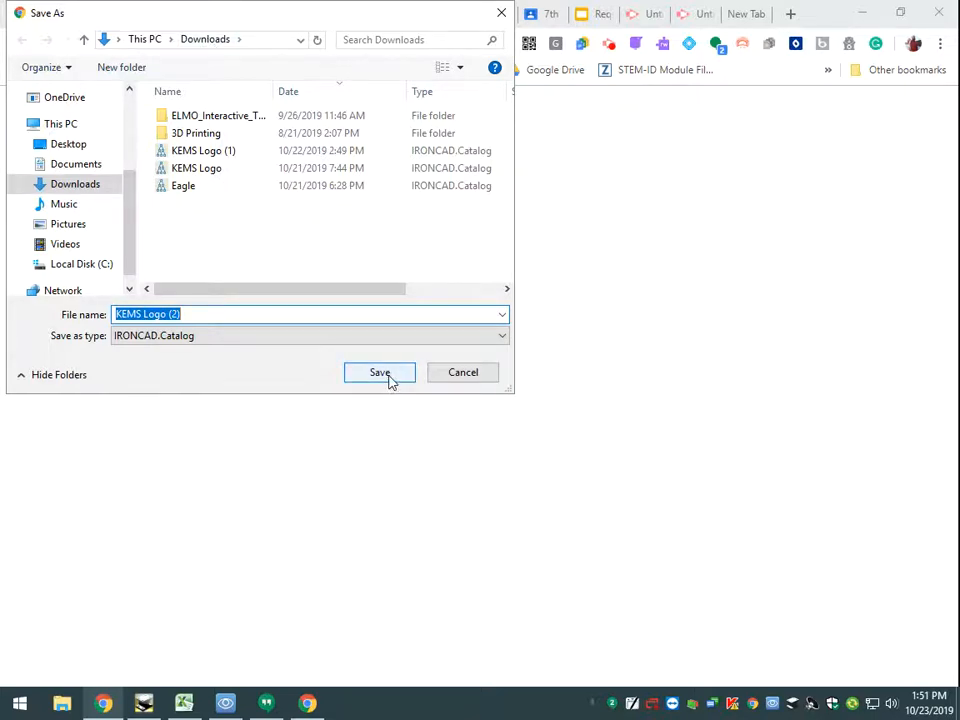
left_click(501, 13)
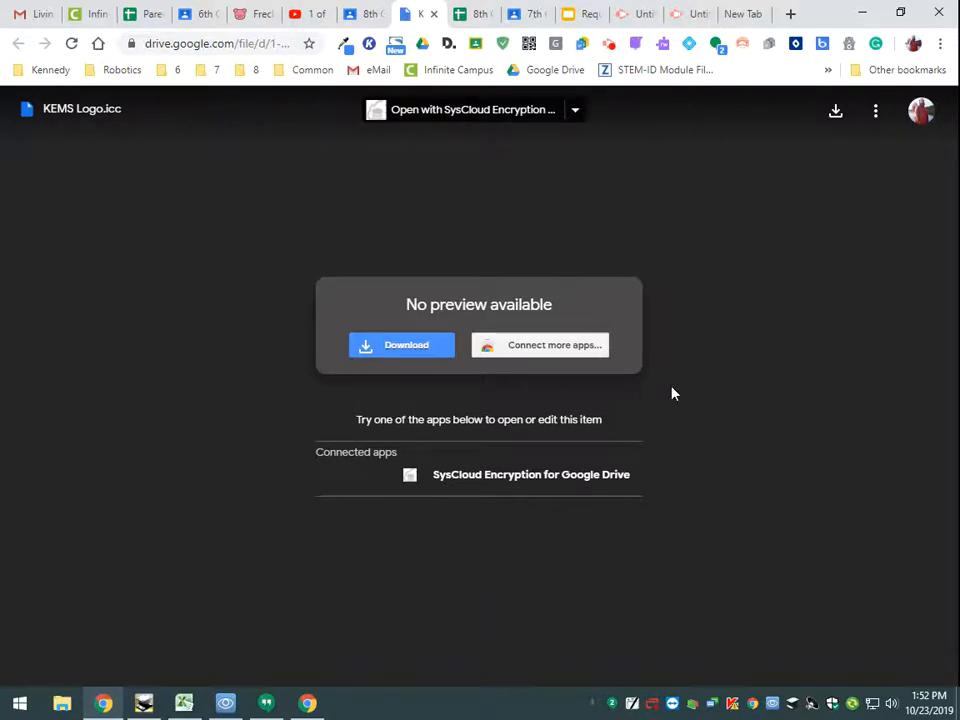
- Switch to IRONCAD and browse the Downloads folder for the KEMS Logo catalog file without loading it
left_click(143, 703)
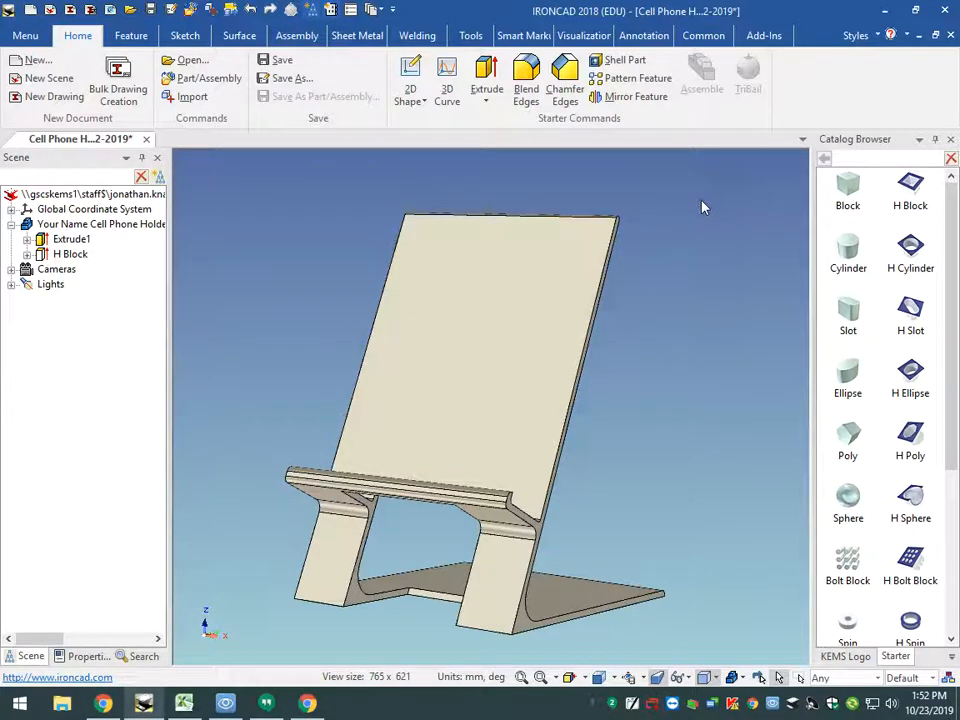
left_click(703, 37)
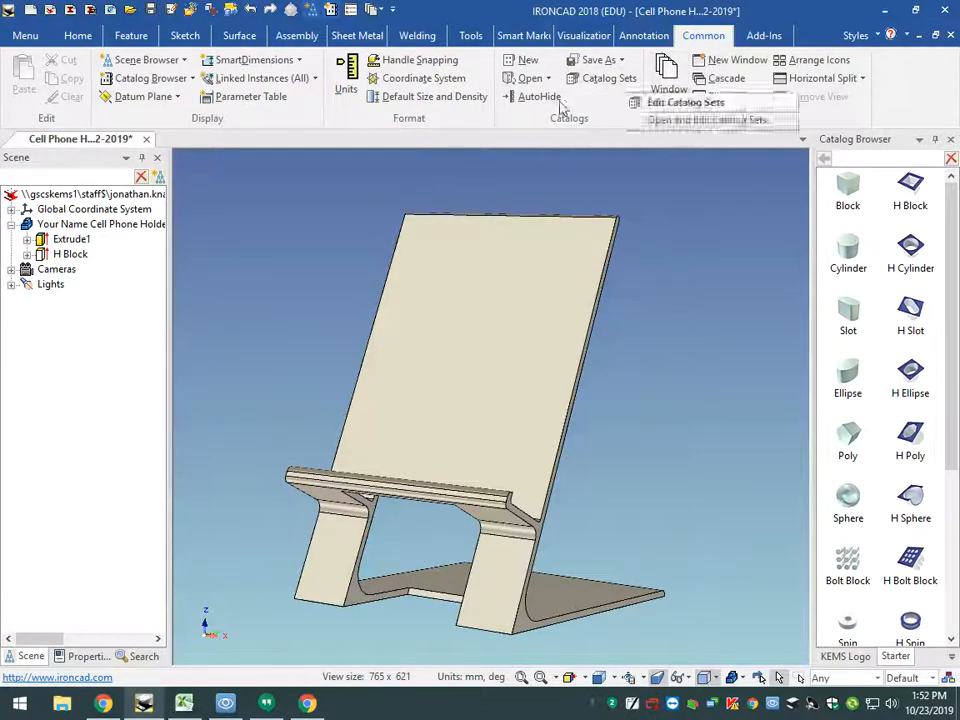
left_click(530, 78)
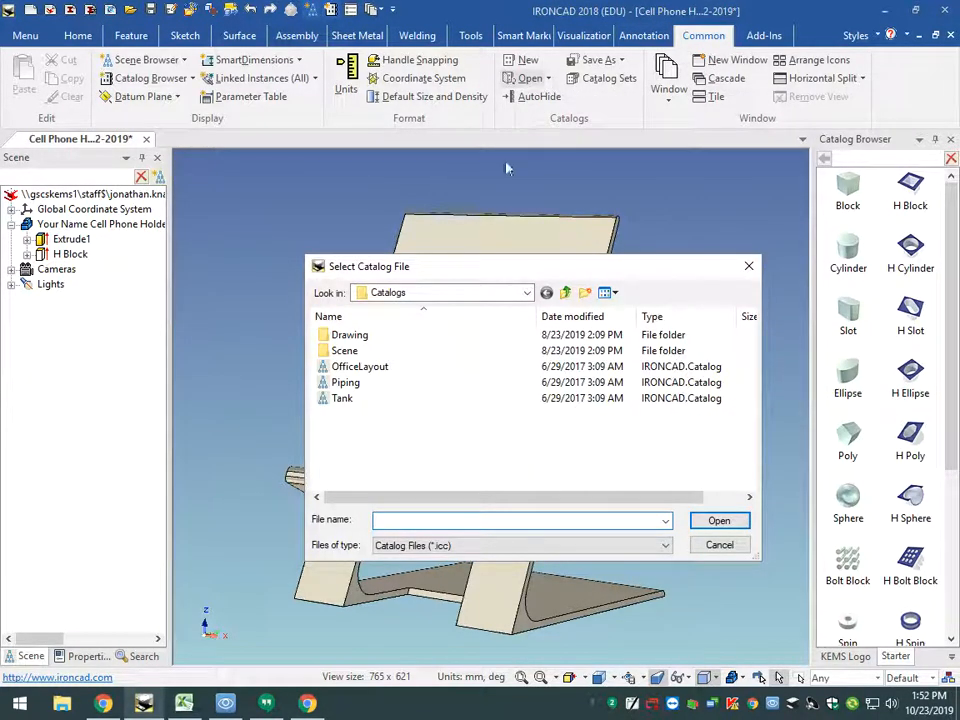
left_click(527, 293)
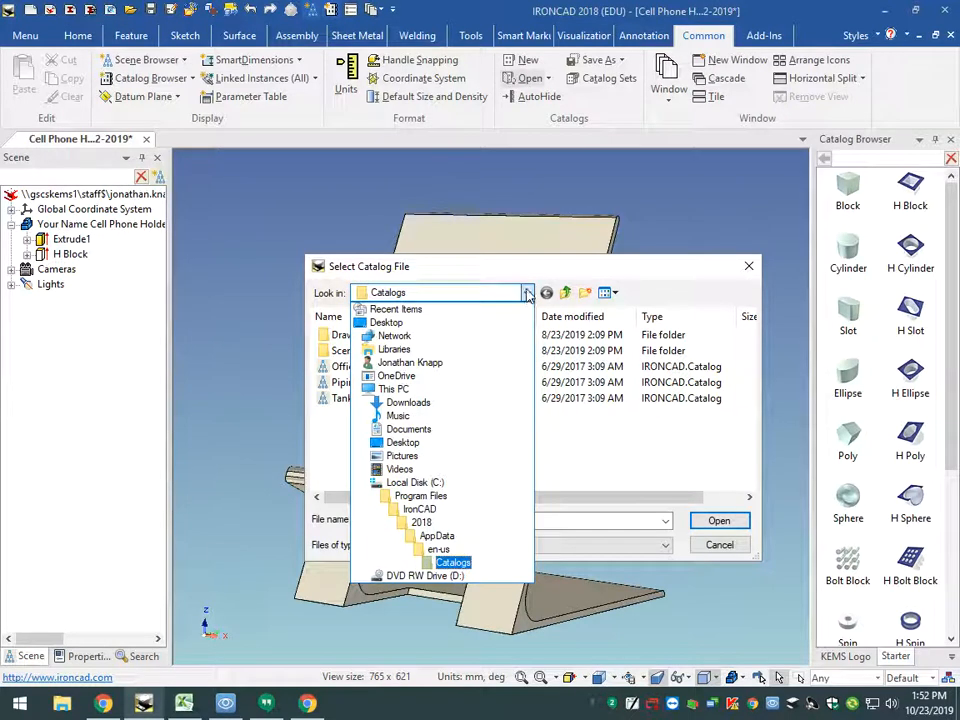
left_click(406, 402)
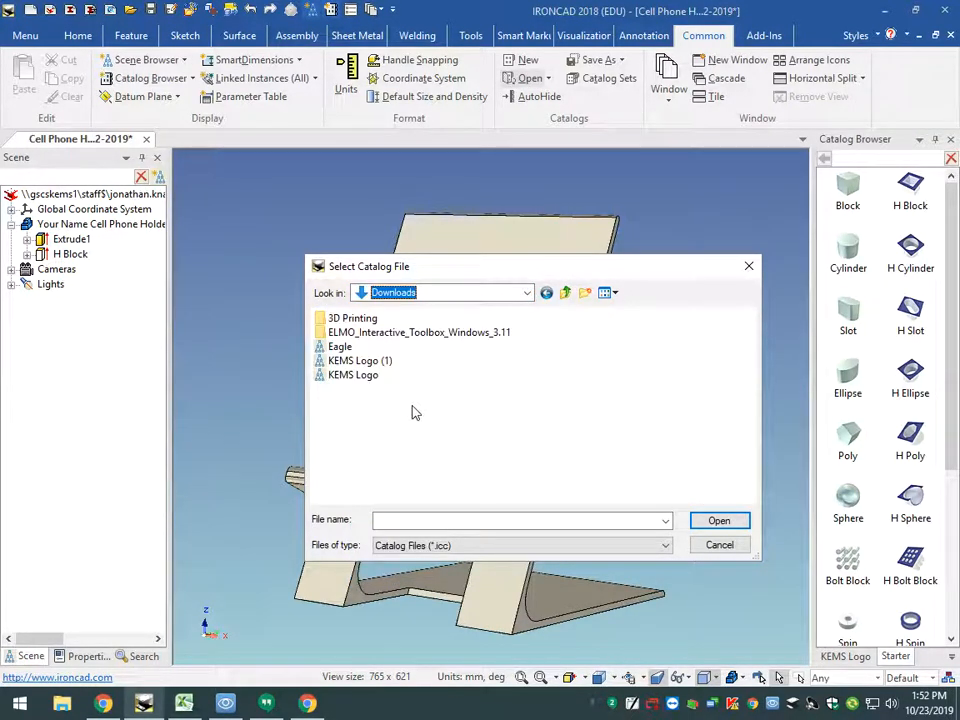
left_click(358, 379)
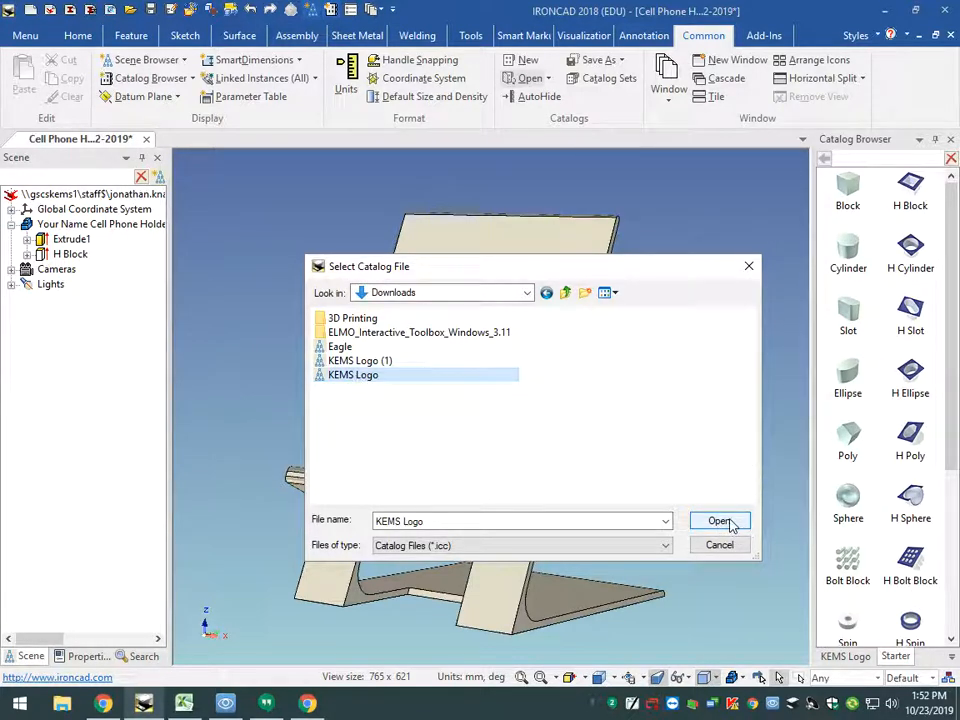
left_click(748, 266)
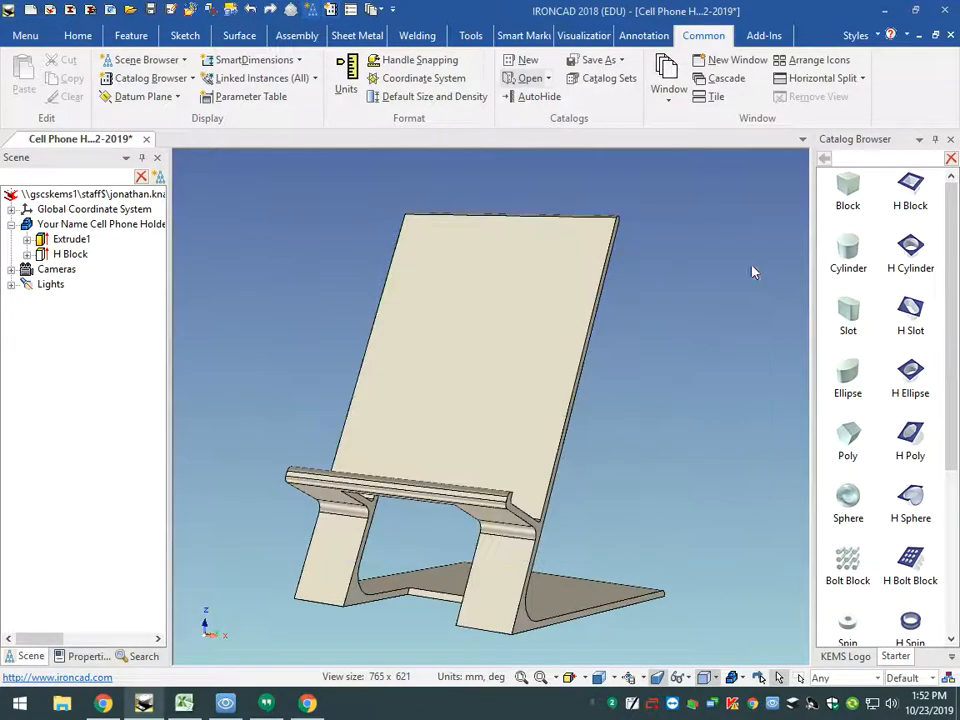
- Place the KEMS Logo from its catalog at the centre of the phone holder's backrest face, viewed straight on
left_click(855, 659)
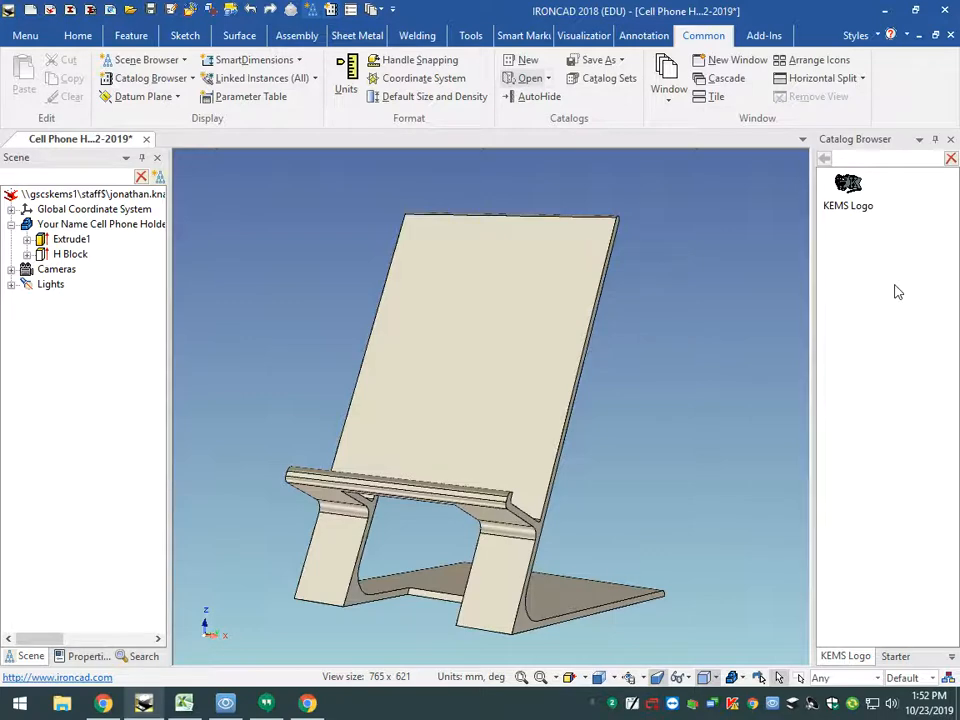
left_click(599, 678)
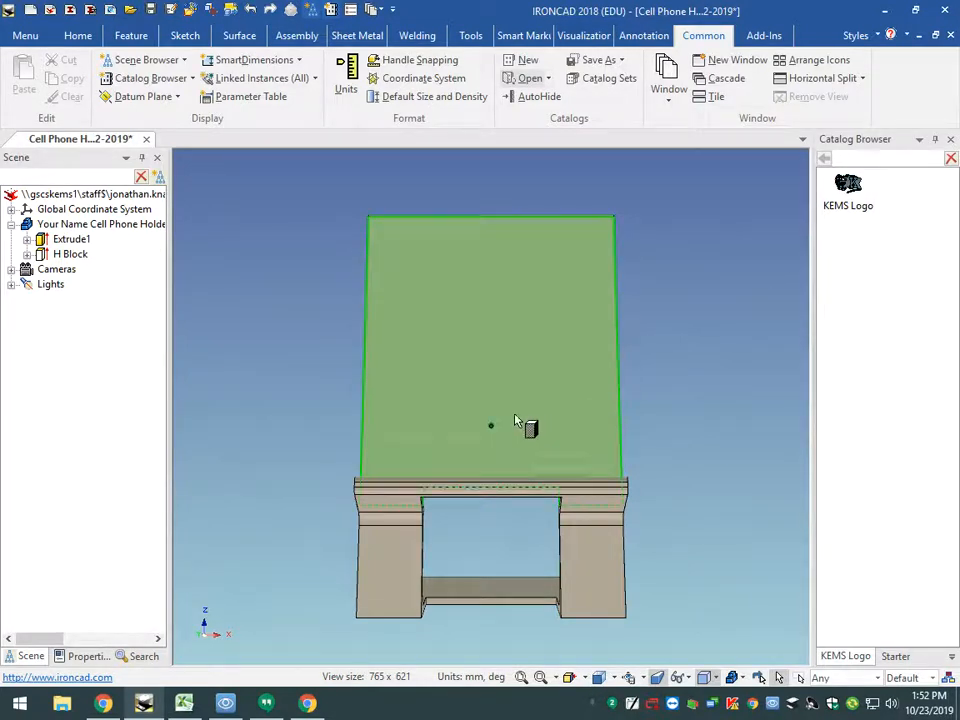
left_click_drag(491, 430, 490, 426)
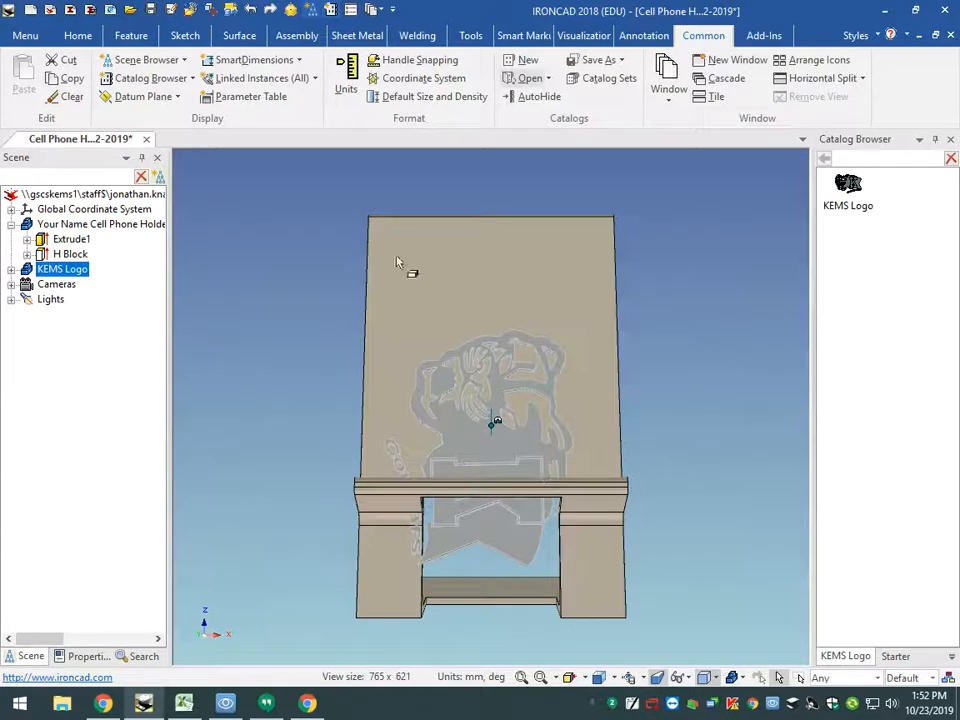
- Rotate the KEMS Logo 90 degrees in the backrest plane with the TriBall so it stands upright
left_click(290, 10)
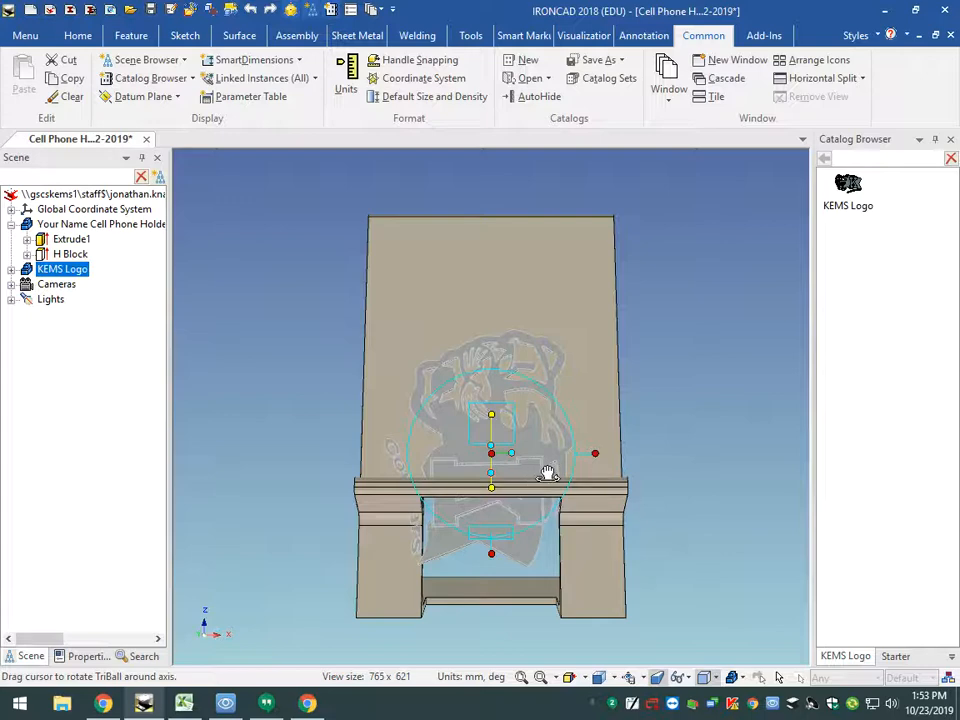
left_click_drag(548, 474, 549, 437)
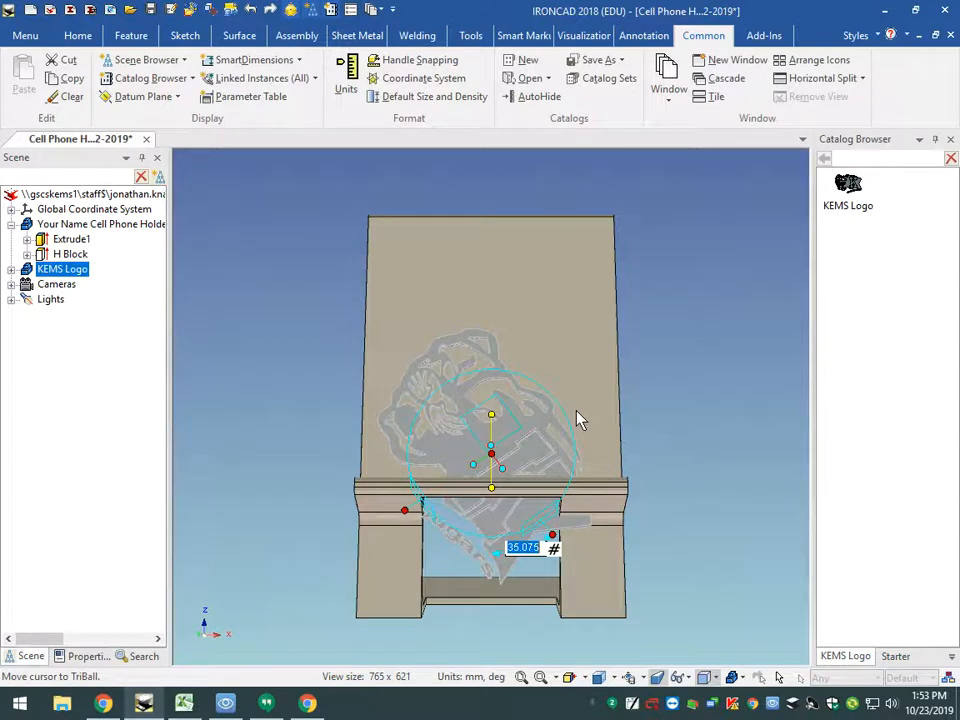
type("90")
key("Return")
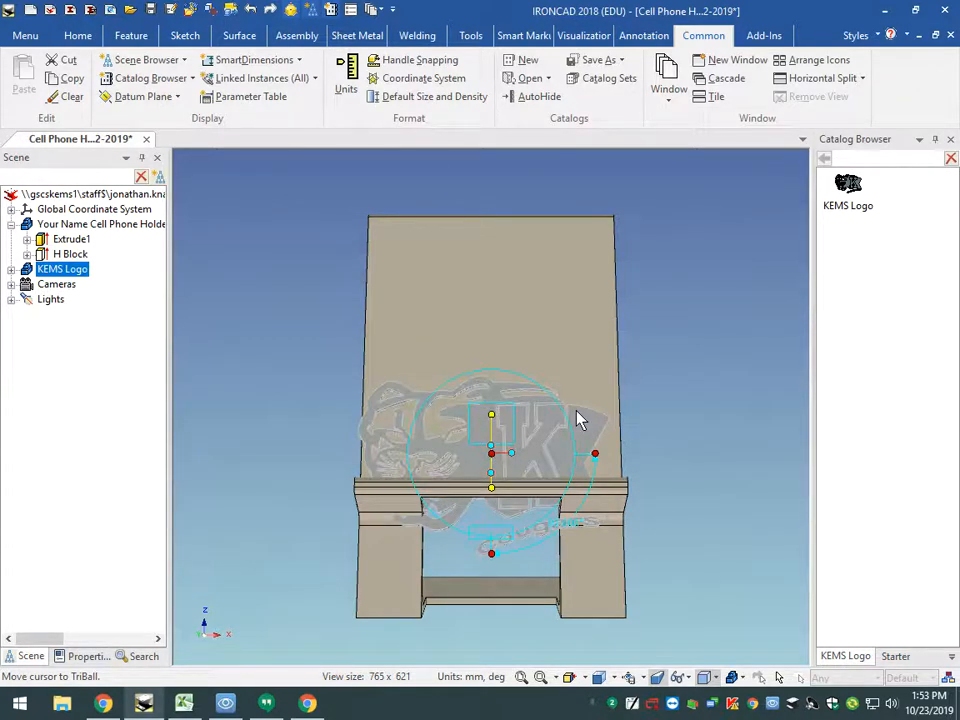
- Slide the logo up the backrest clear of the ledge and shift it about 2.2 mm sideways toward the K
left_click(491, 552)
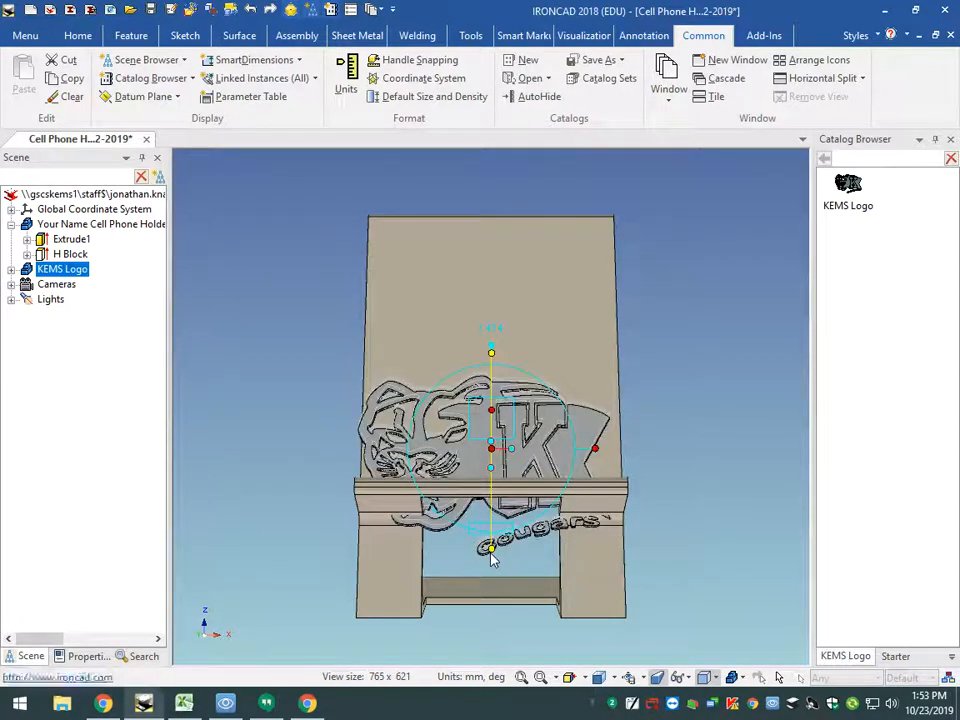
mouse_move(491, 552)
left_mouse_down()
mouse_move(491, 498)
mouse_move(491, 556)
left_mouse_up()
left_click(606, 397)
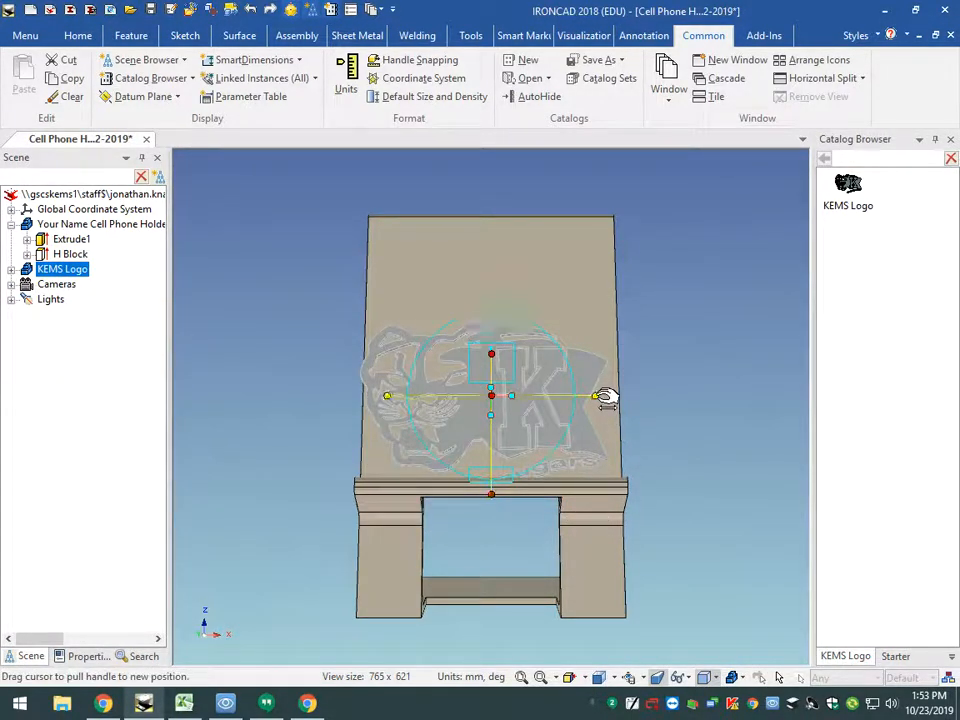
left_click_drag(606, 397, 600, 398)
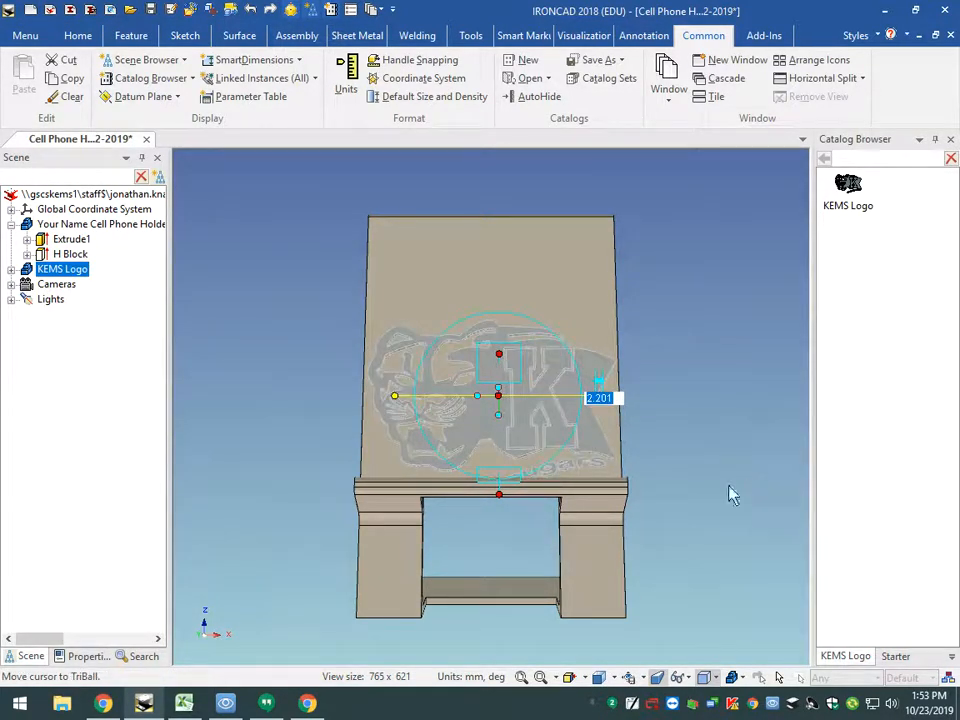
- Raise the logo about 4.1 mm further up the backrest and end TriBall positioning
middle_click_drag(514, 553, 512, 585)
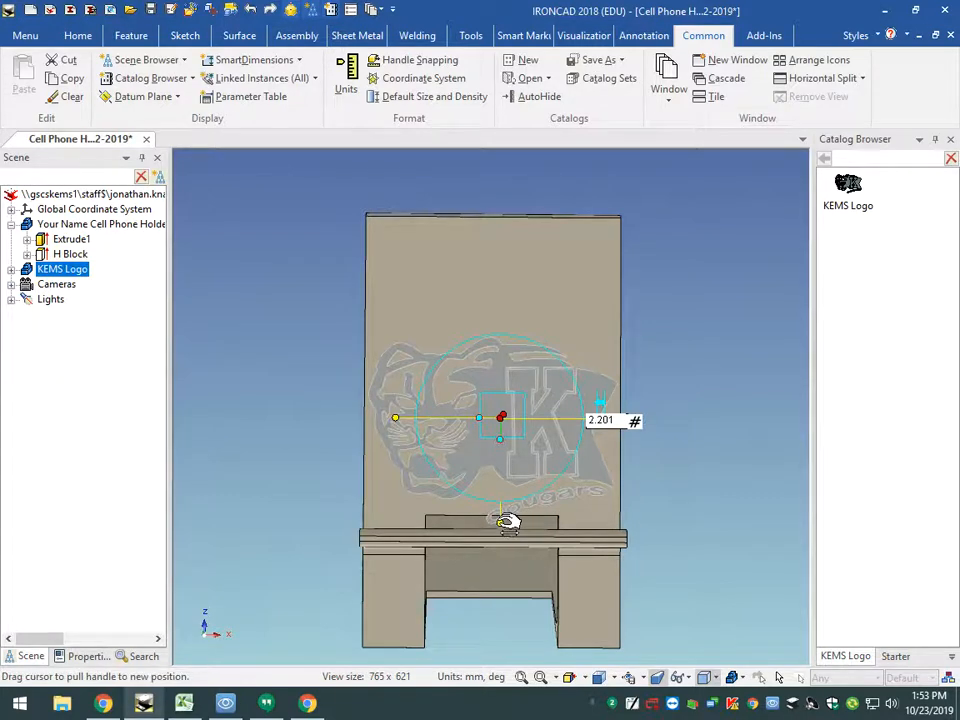
left_click(500, 522)
left_click_drag(500, 525, 503, 532)
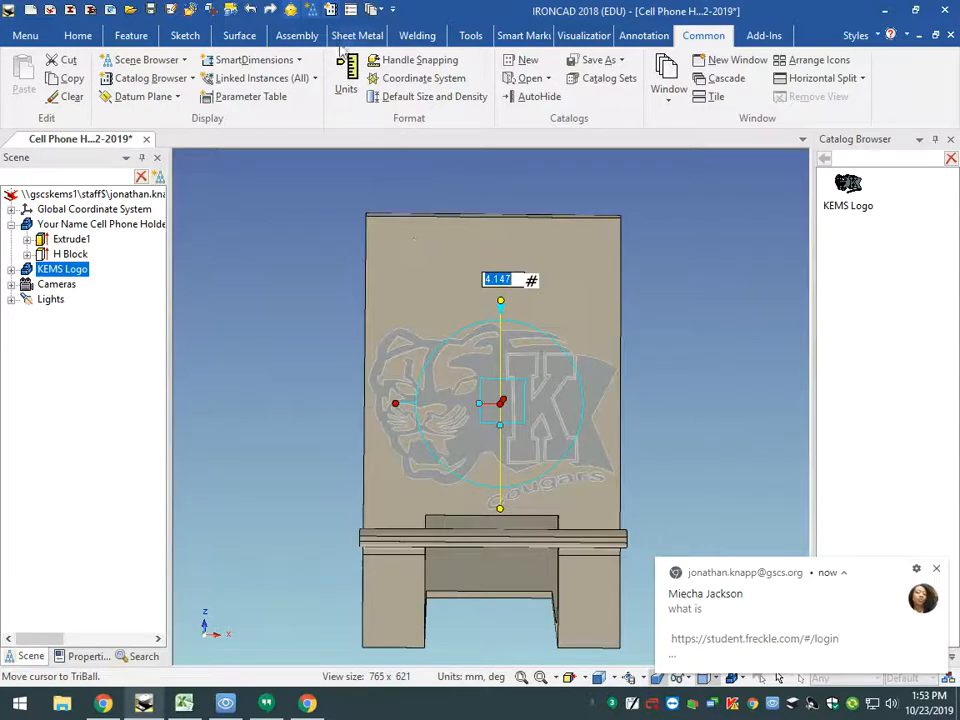
left_click(938, 570)
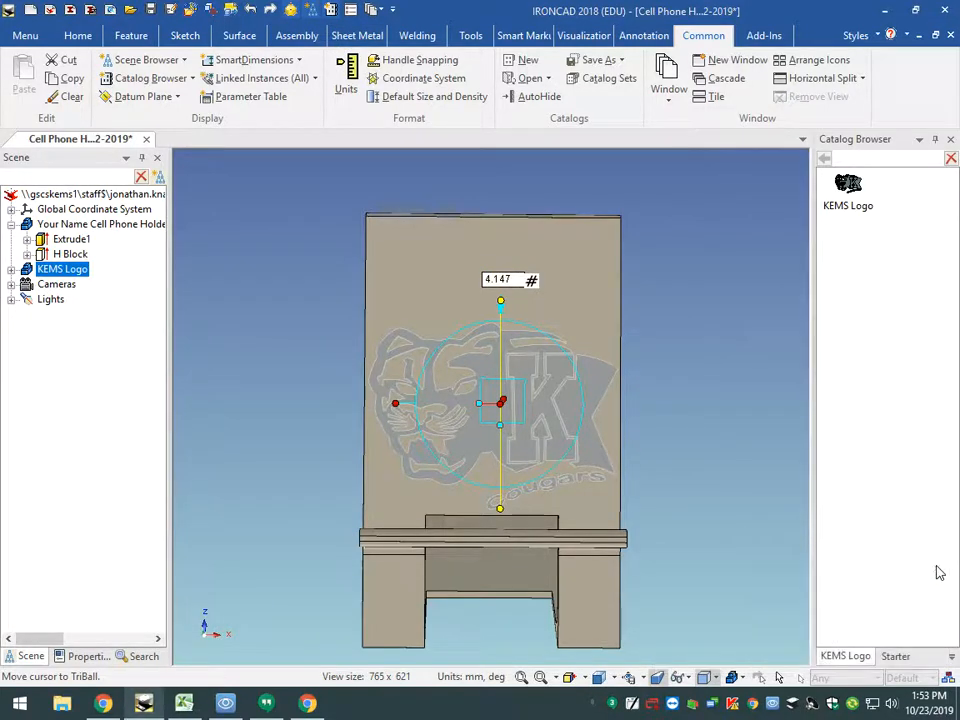
left_click(290, 10)
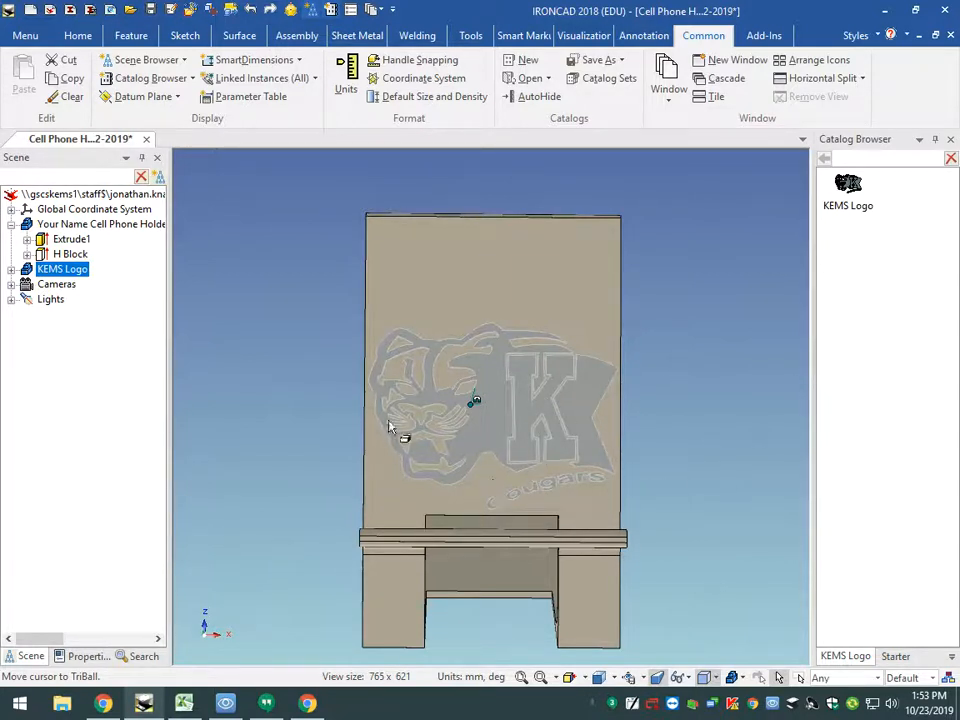
- Insert 3D text on the backrest face, centred in the free area above the KEMS Logo
middle_click_drag(337, 482, 379, 461)
scroll(513, 443, "up", 4)
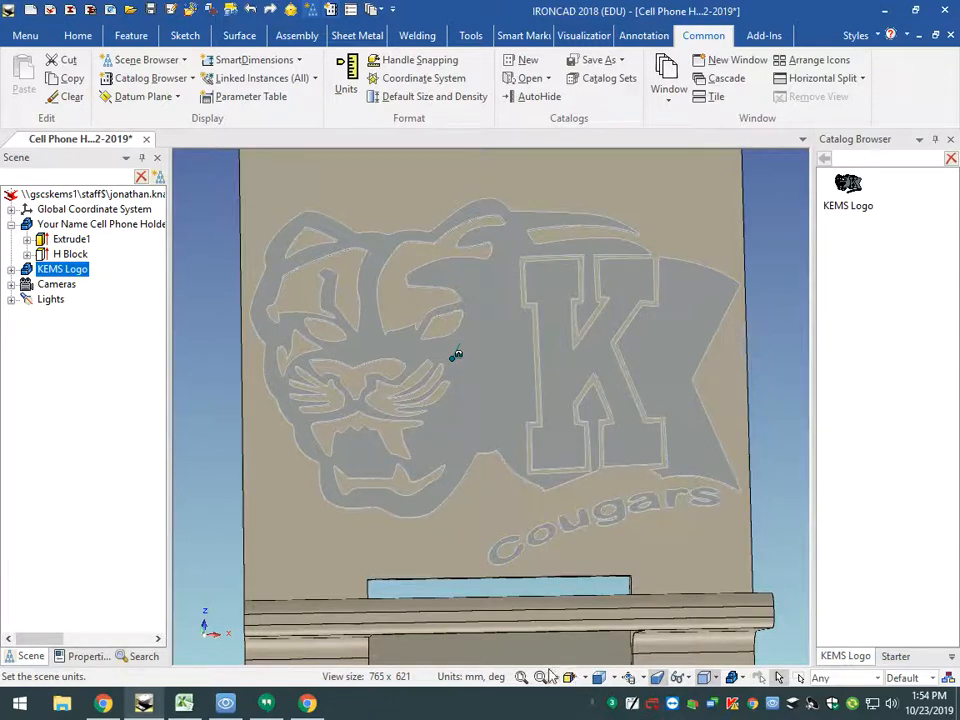
left_click(599, 679)
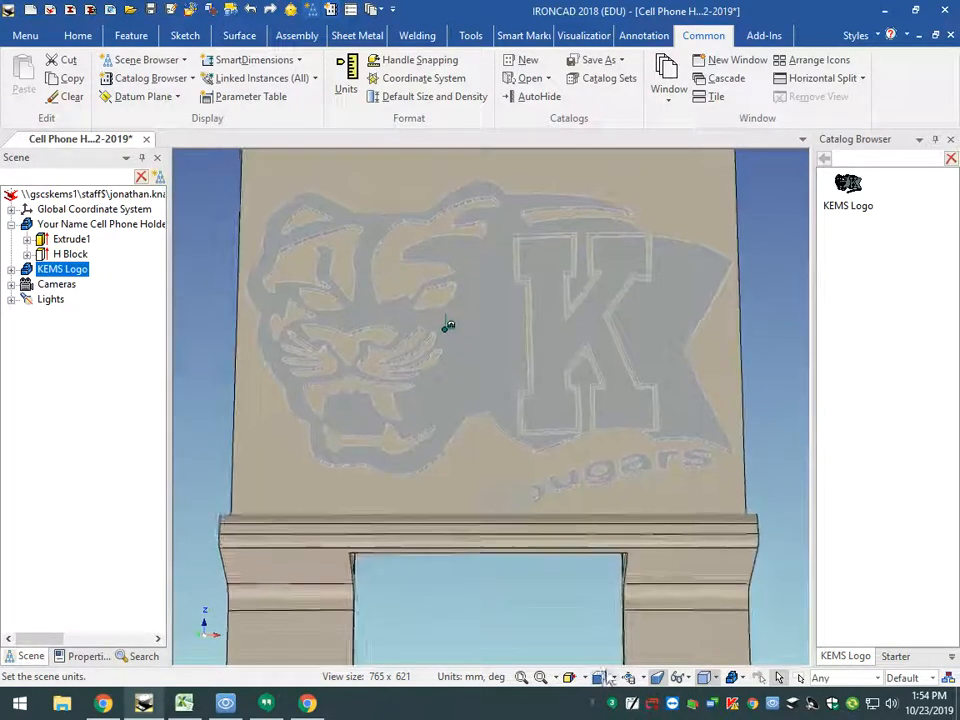
left_click(521, 679)
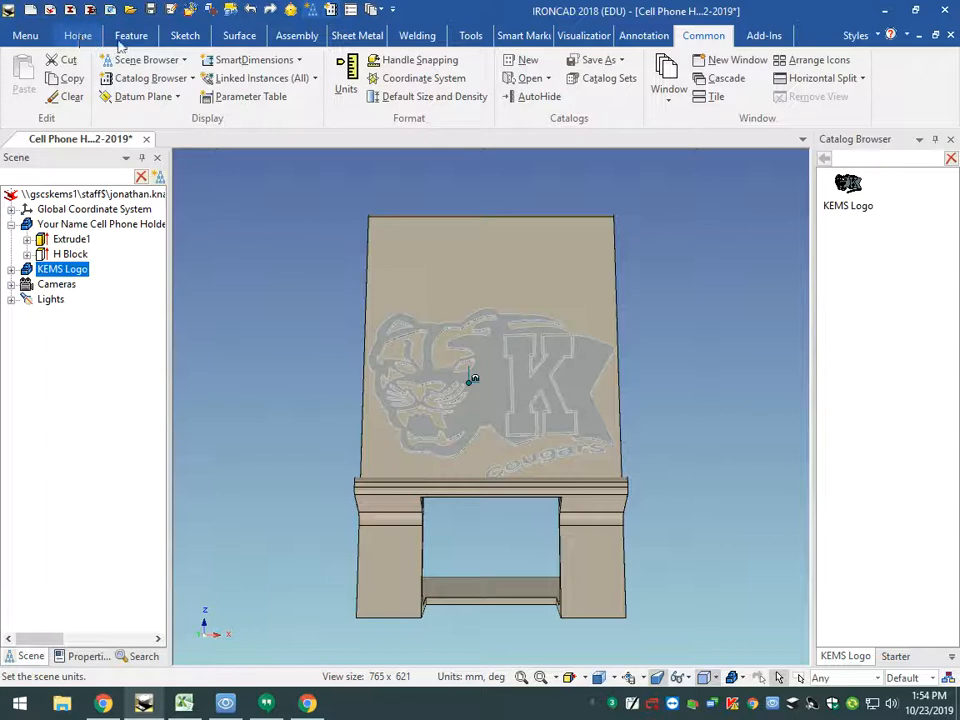
left_click(640, 38)
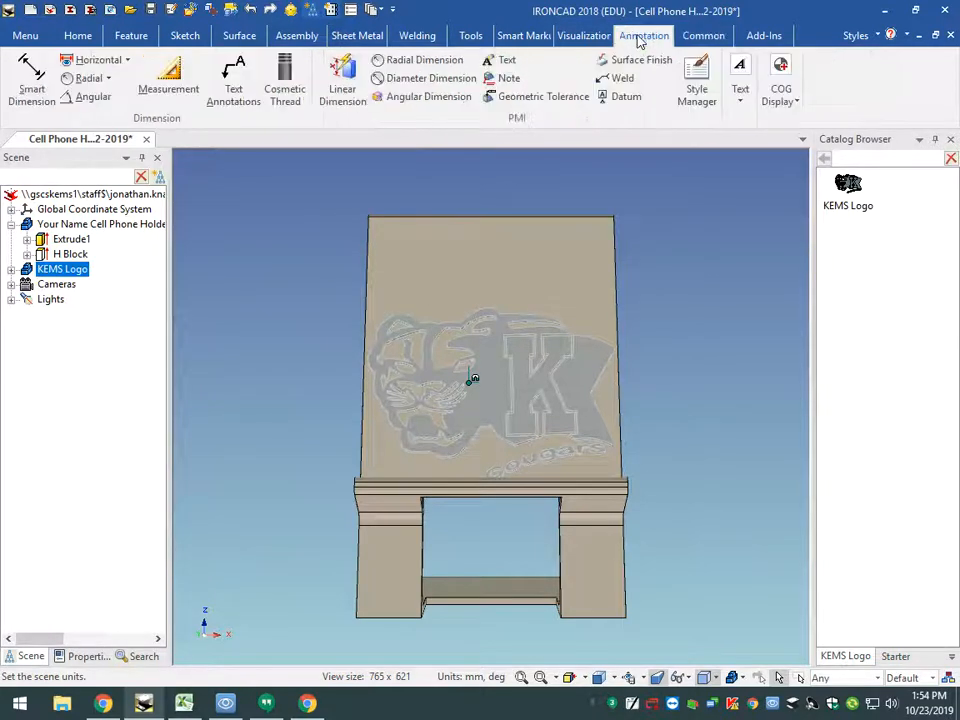
left_click(741, 104)
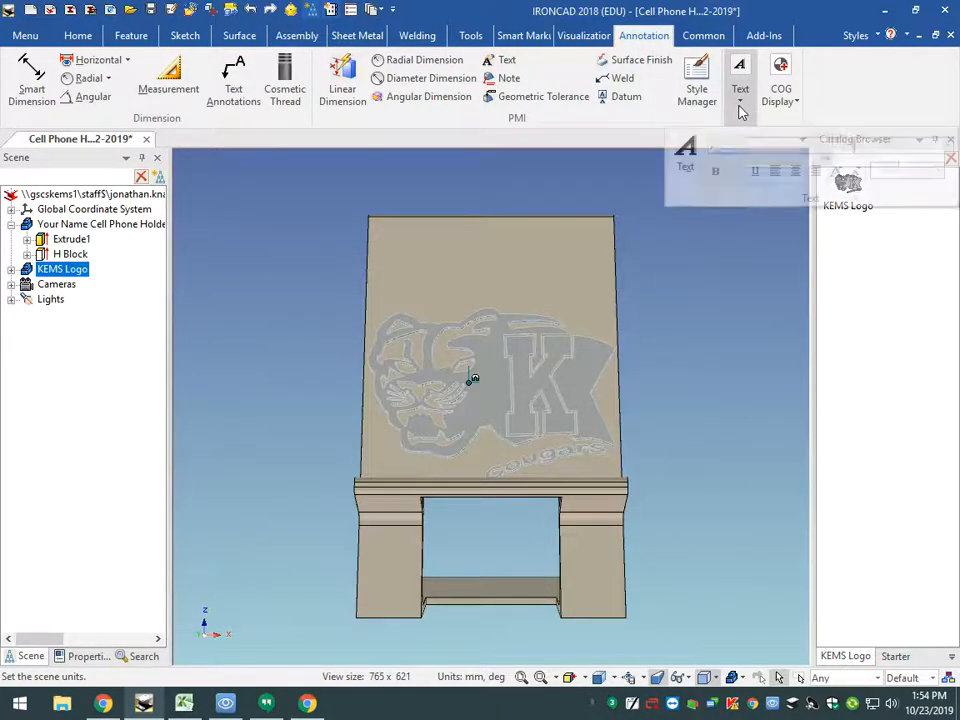
left_click(686, 150)
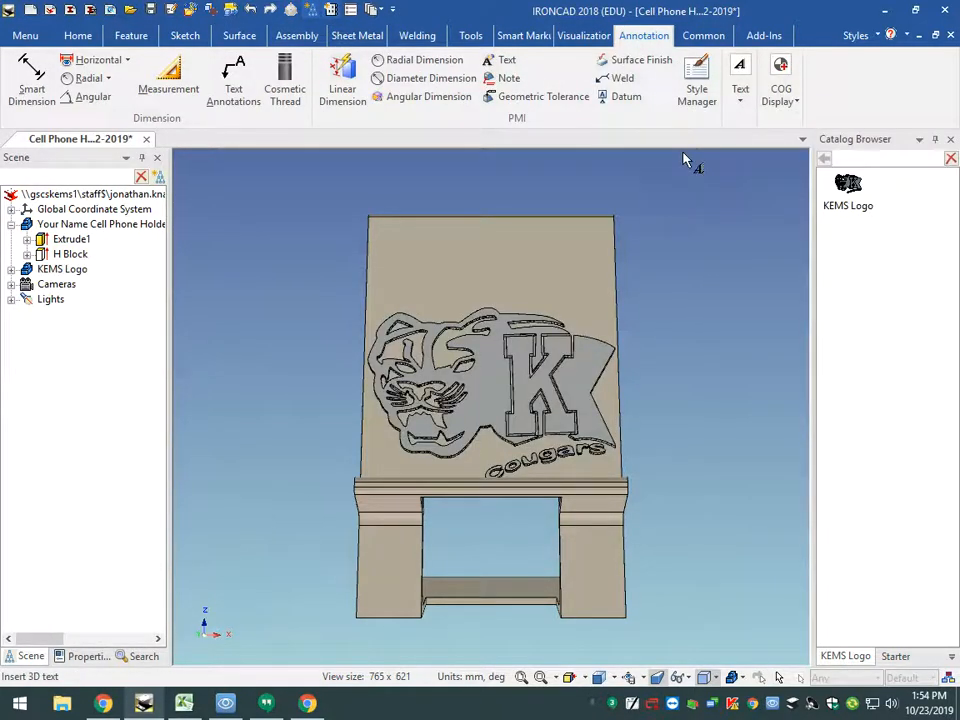
left_click(491, 268)
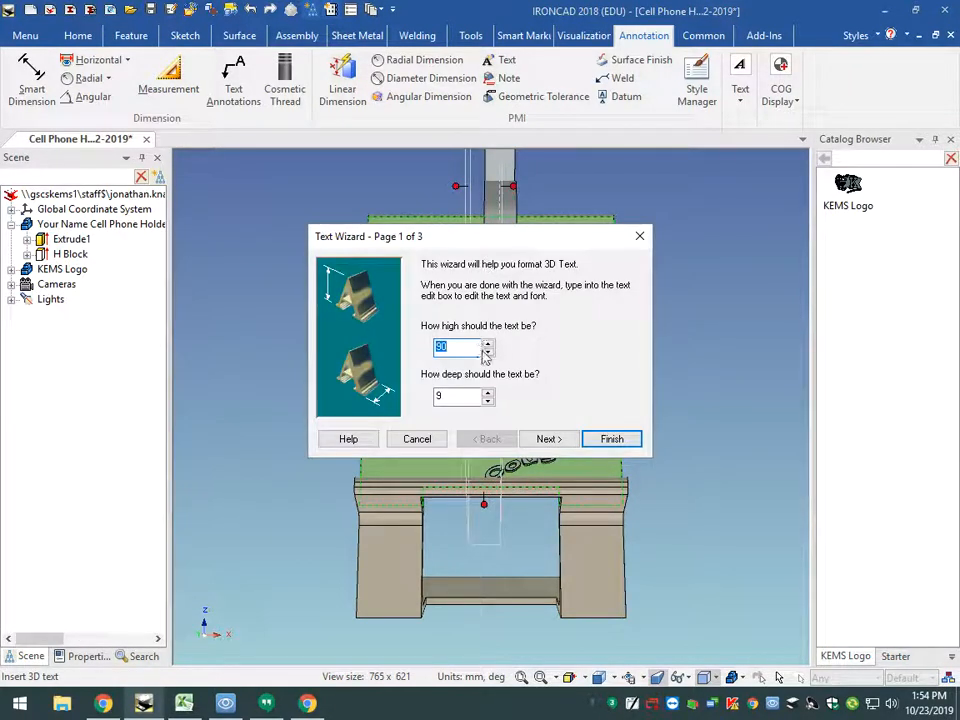
- Define the 3D text as 10 mm high and 1 mm deep with No Bevel and Back orientation
type("10")
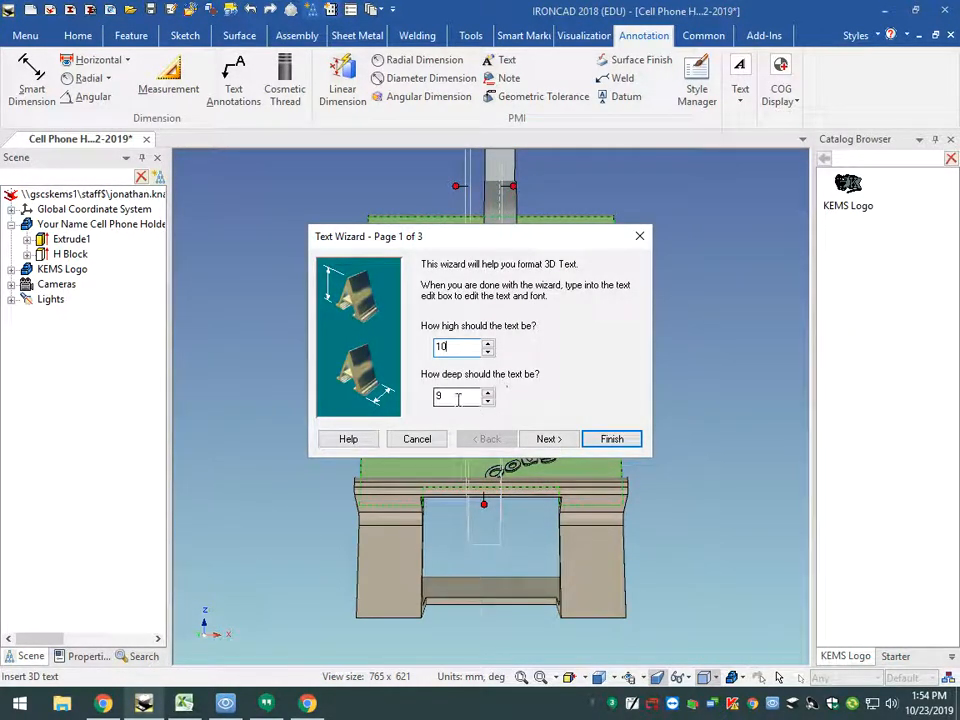
double_click(456, 396)
type("1")
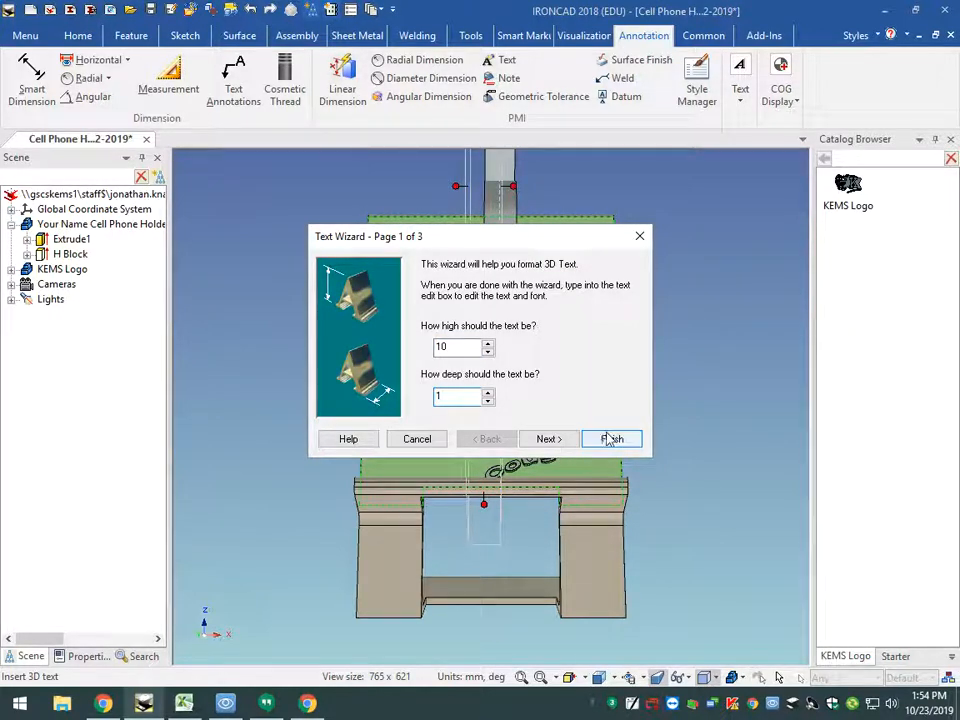
left_click(546, 439)
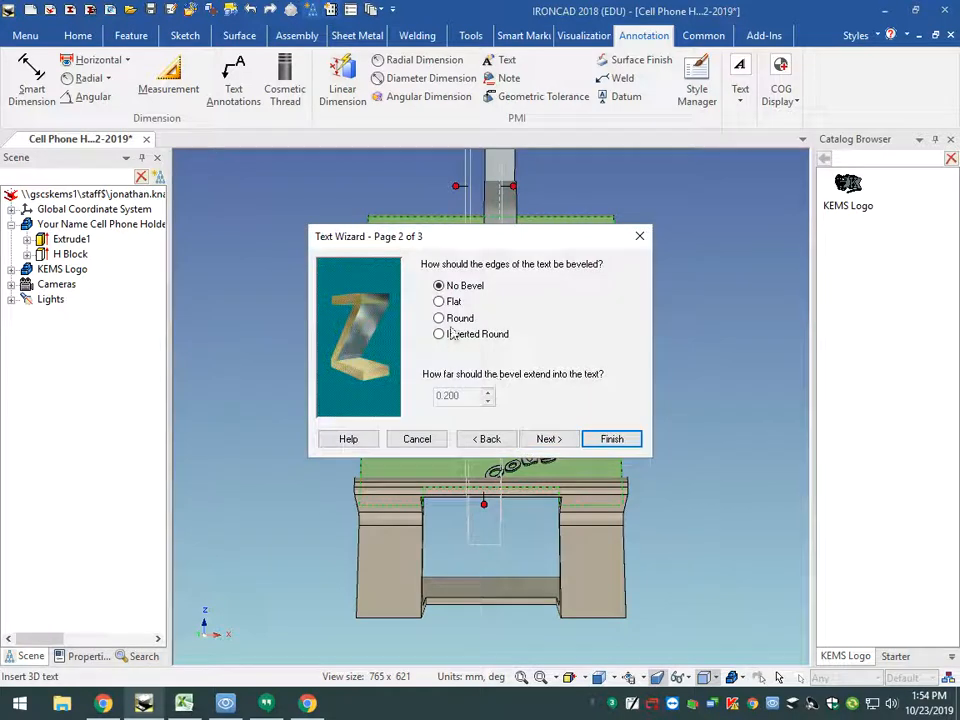
left_click(548, 440)
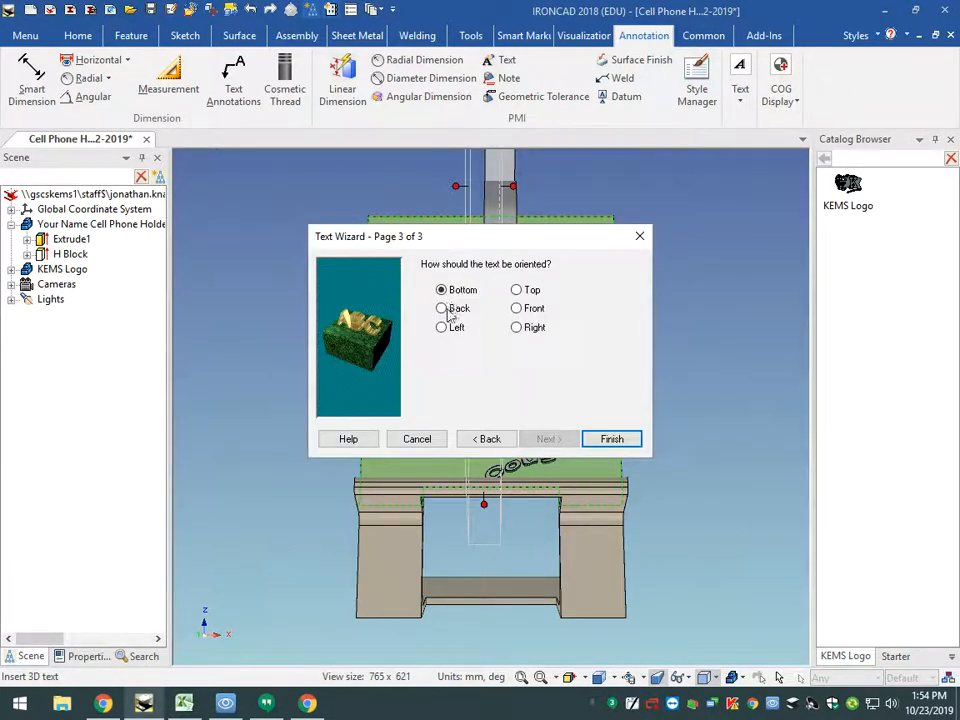
left_click(442, 309)
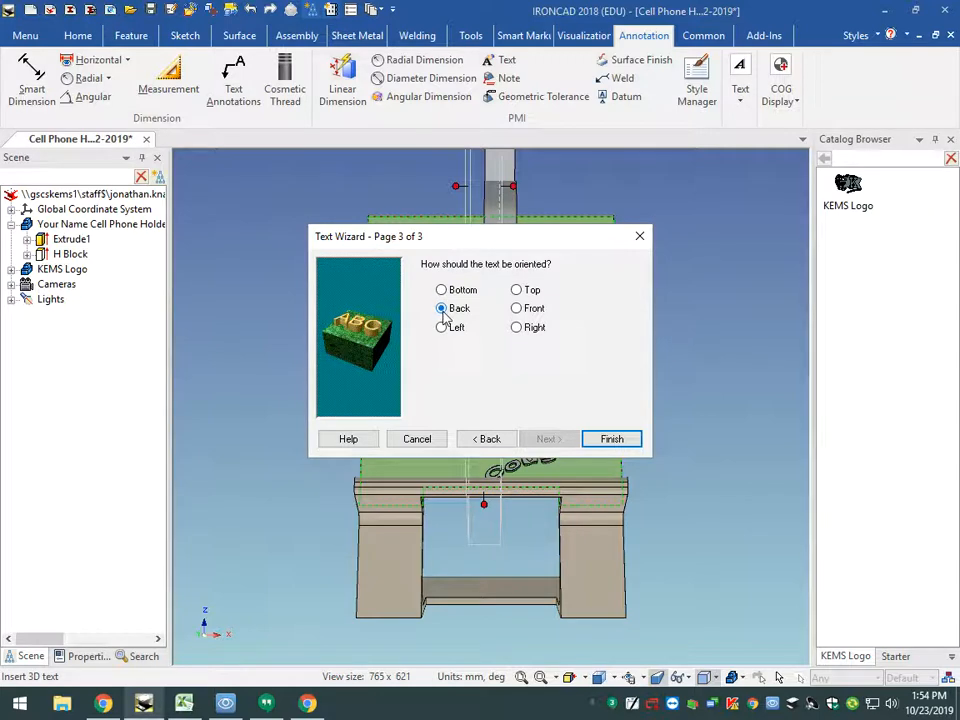
left_click(610, 440)
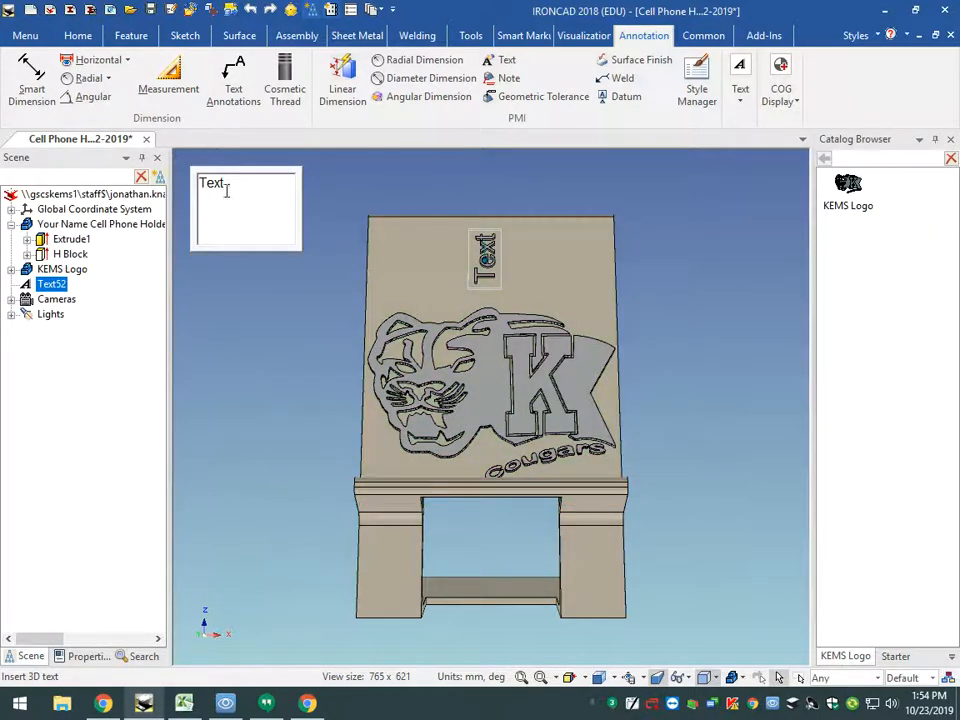
- Replace the placeholder text with "First Name Last Name" and "Middle School" on a second line, enlarging the edit box
left_click_drag(227, 184, 199, 183)
type("Your N")
type("Name")
type(" Last")
type(" Name")
left_click_drag(296, 247, 384, 342)
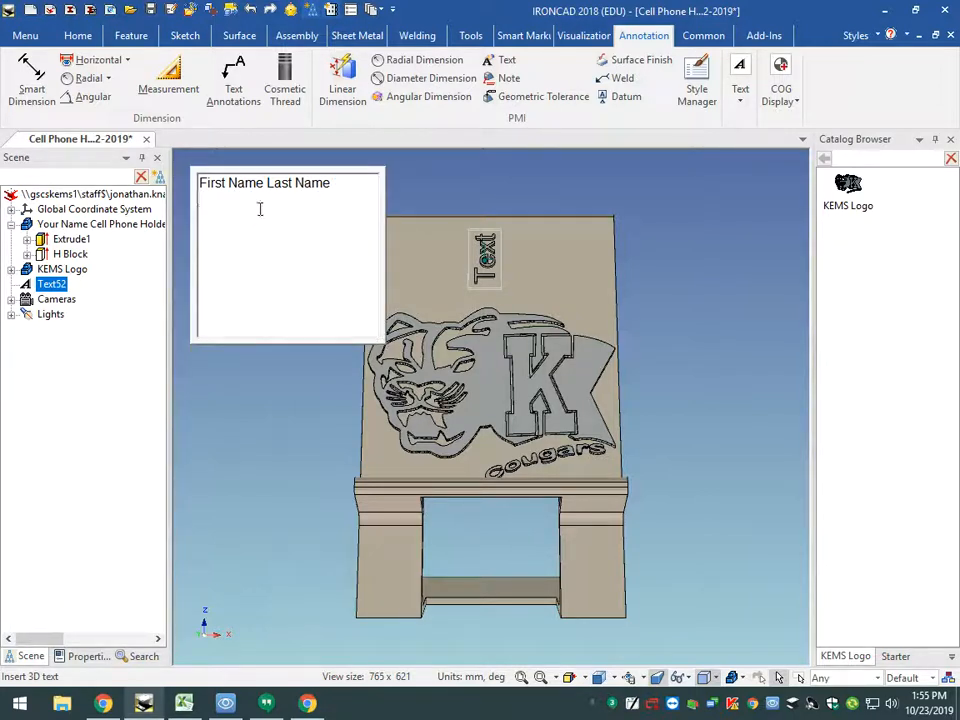
type("Ke")
- Centre-align both lines of the 3D text and finish editing it
left_click_drag(285, 199, 202, 183)
left_click(740, 100)
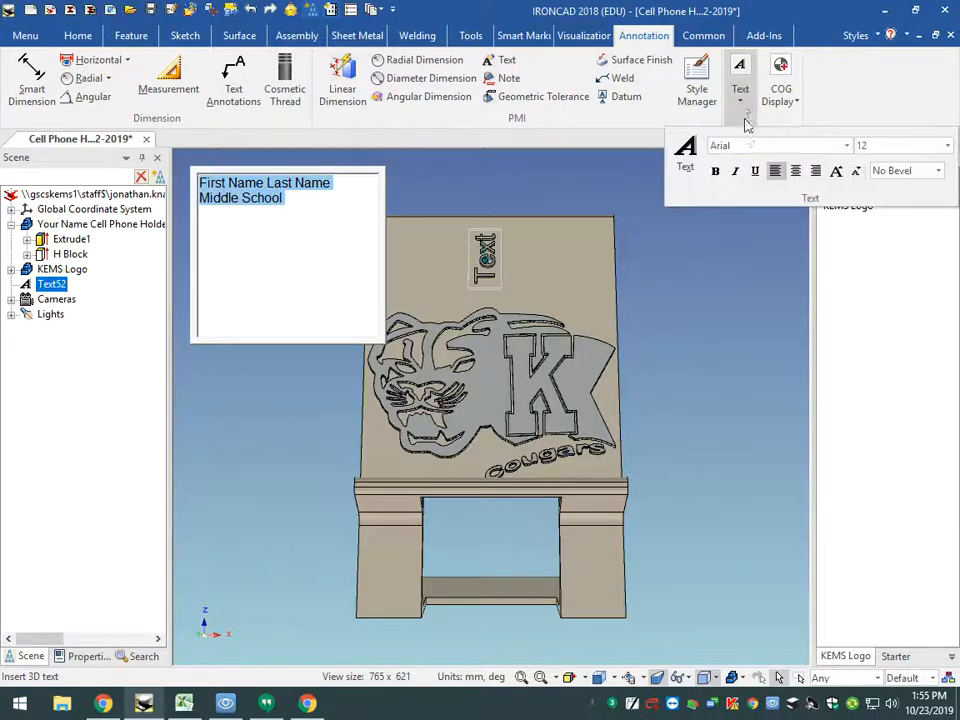
left_click(797, 173)
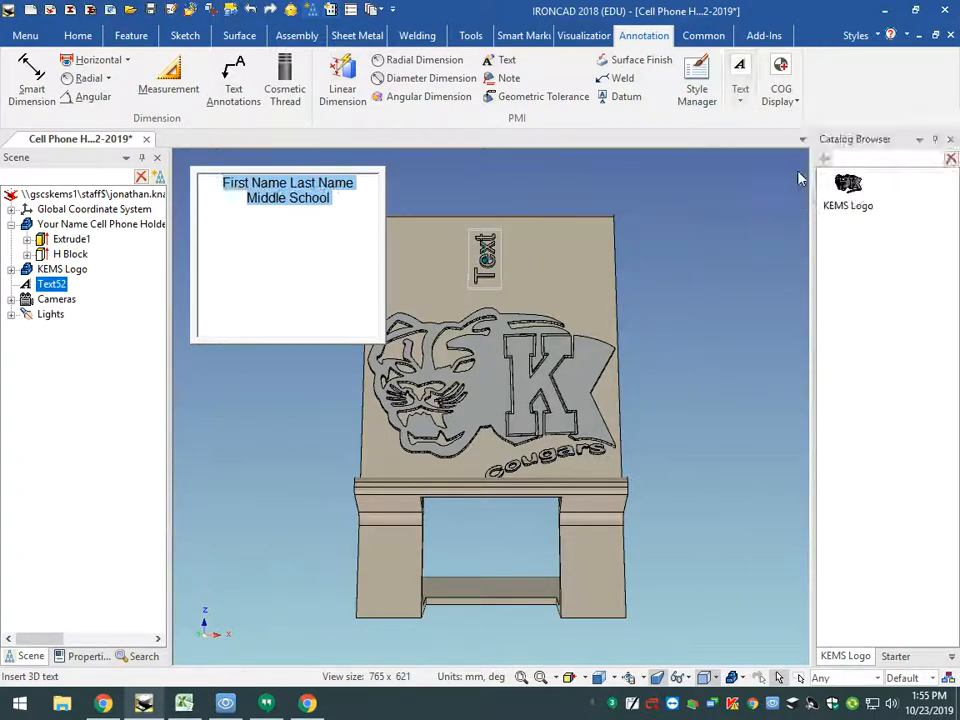
right_click(722, 332)
left_click(722, 332)
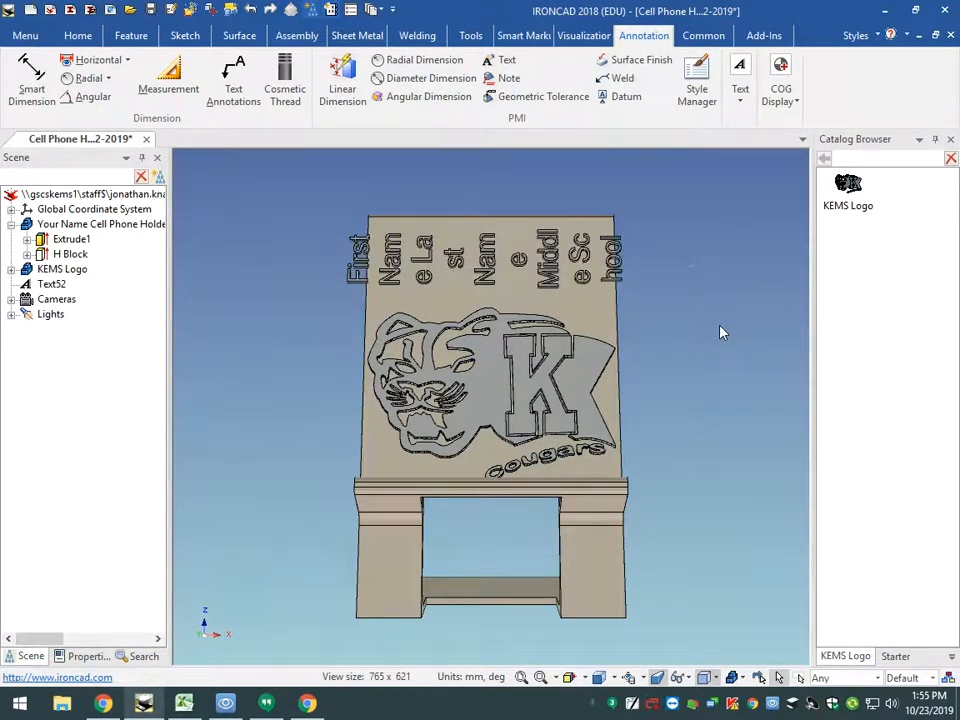
- Select the 3D text and stretch its text box to about 59.2 mm long so the words wrap less
left_click(487, 257)
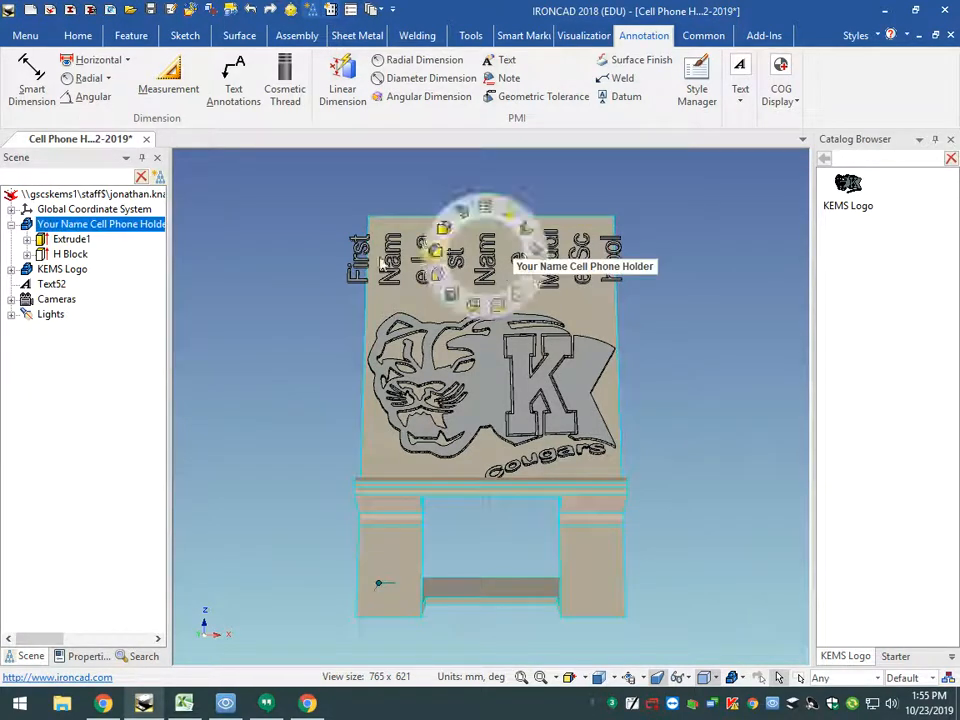
left_click(52, 285)
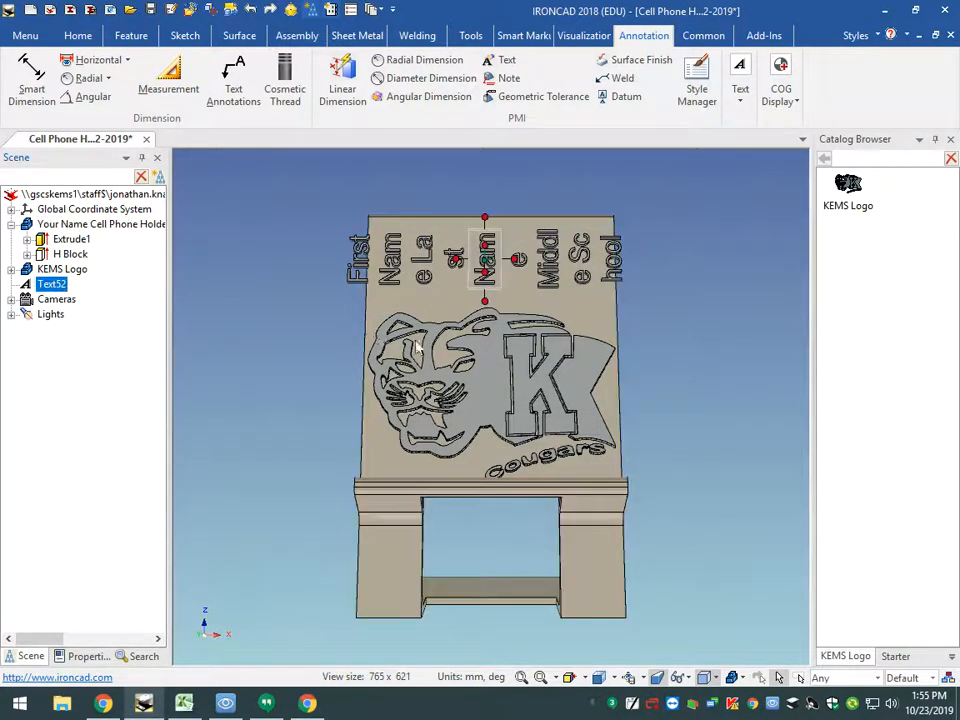
left_click_drag(485, 217, 486, 153)
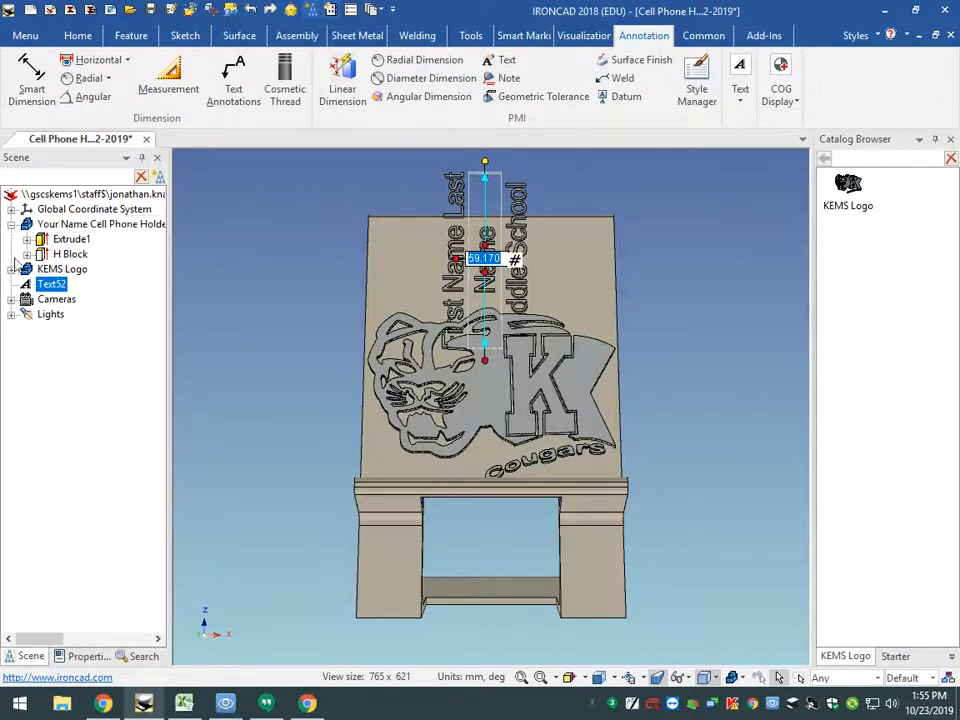
- Rotate the 3D text 90 degrees in the backrest plane with the TriBall so it reads horizontally
left_click(290, 9)
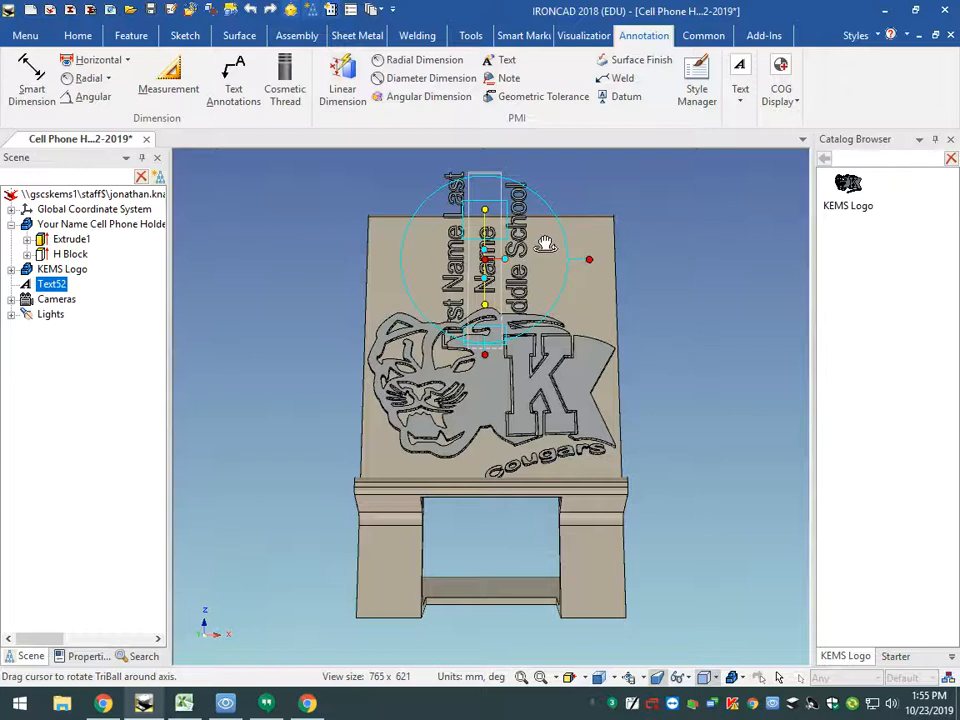
left_click_drag(545, 244, 546, 272)
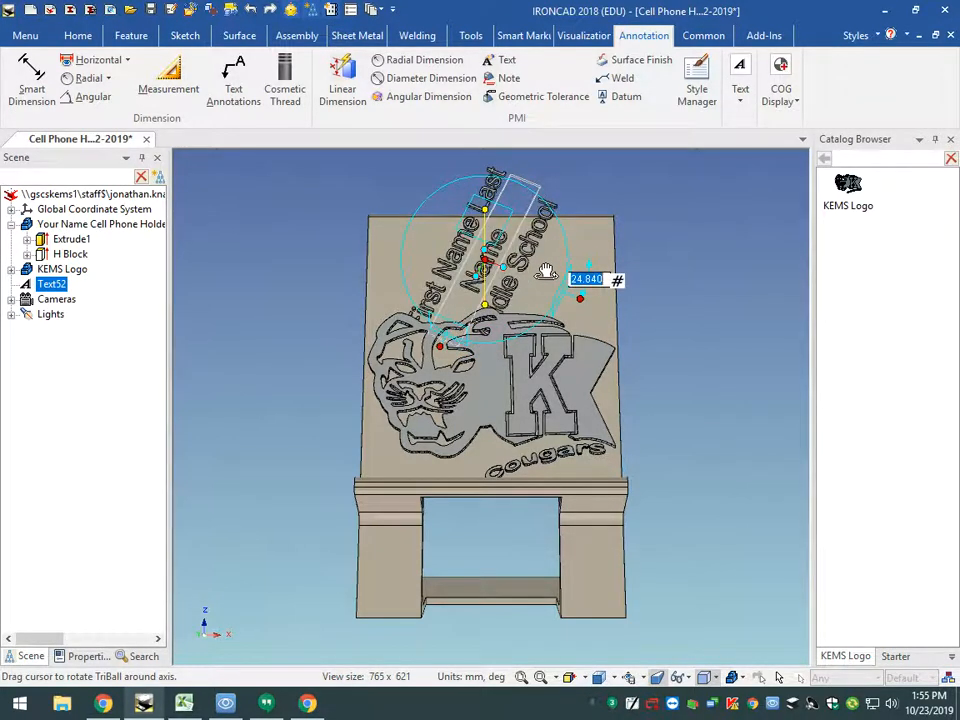
type("90")
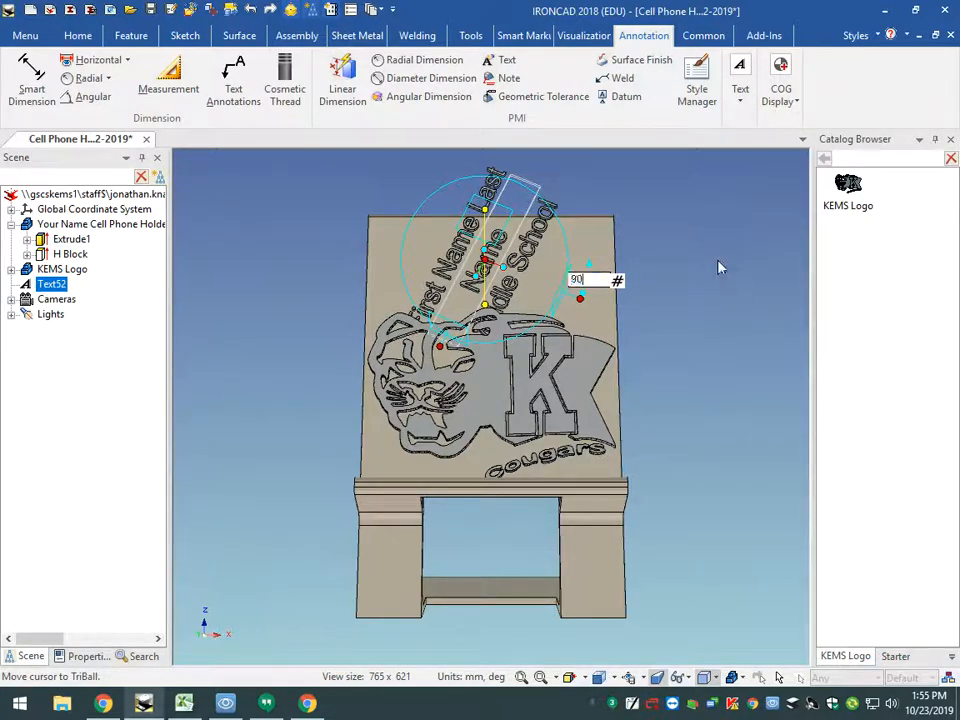
key("Return")
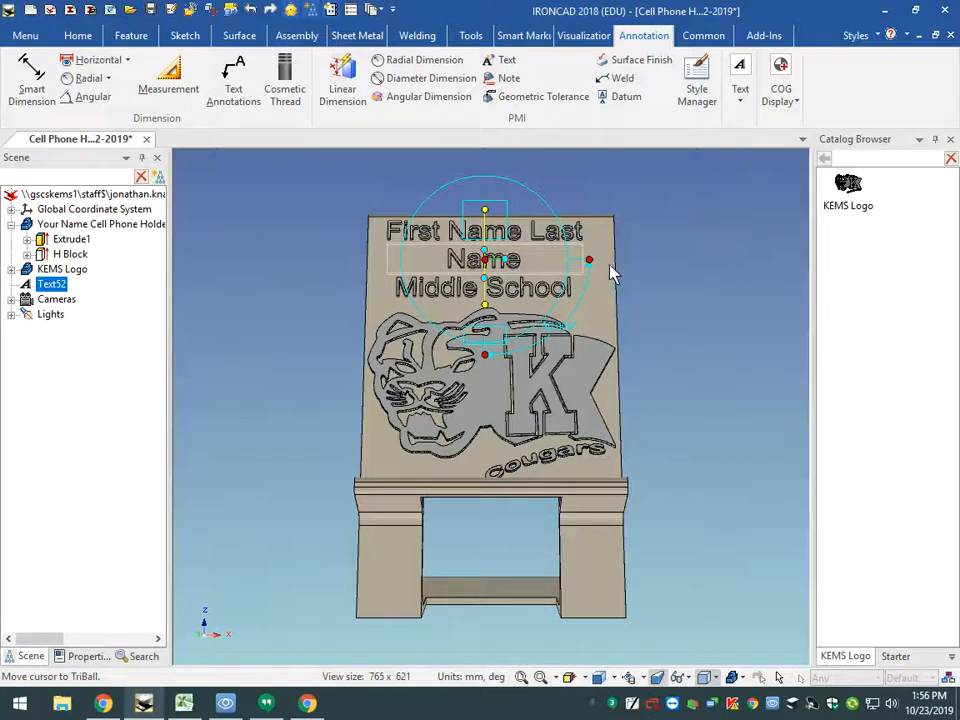
- Shift the 3D text about 1.8 mm sideways toward the K and about 0.5 mm down, and end TriBall positioning
left_click_drag(590, 260, 596, 260)
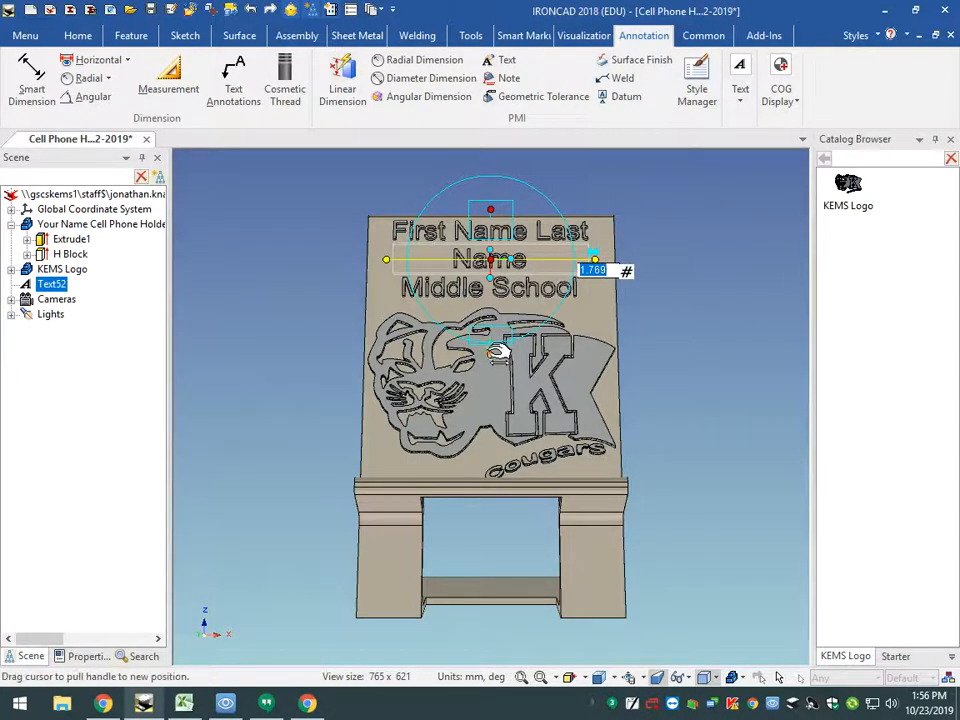
left_click_drag(491, 353, 491, 360)
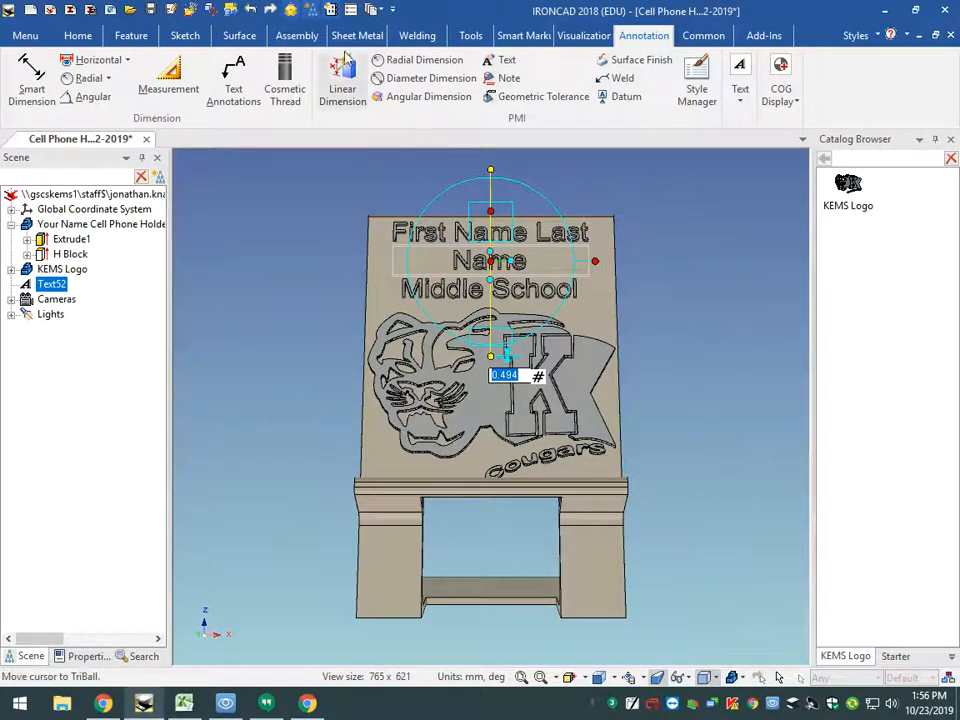
left_click(292, 11)
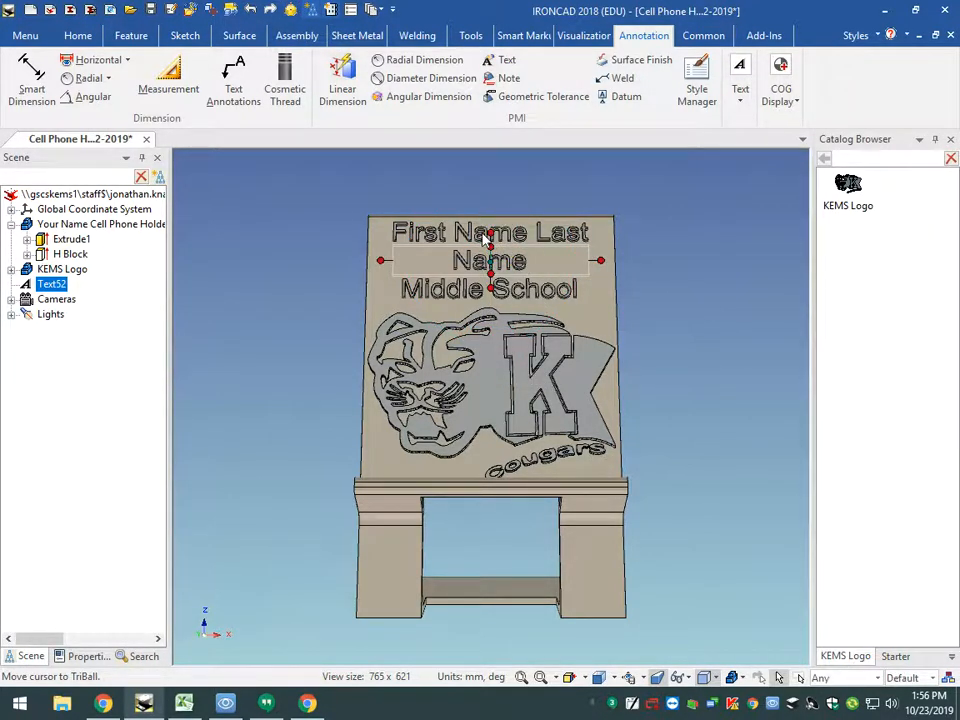
- Convert the 3D text to a solid without fitting planar or curved surfaces
left_click(473, 38)
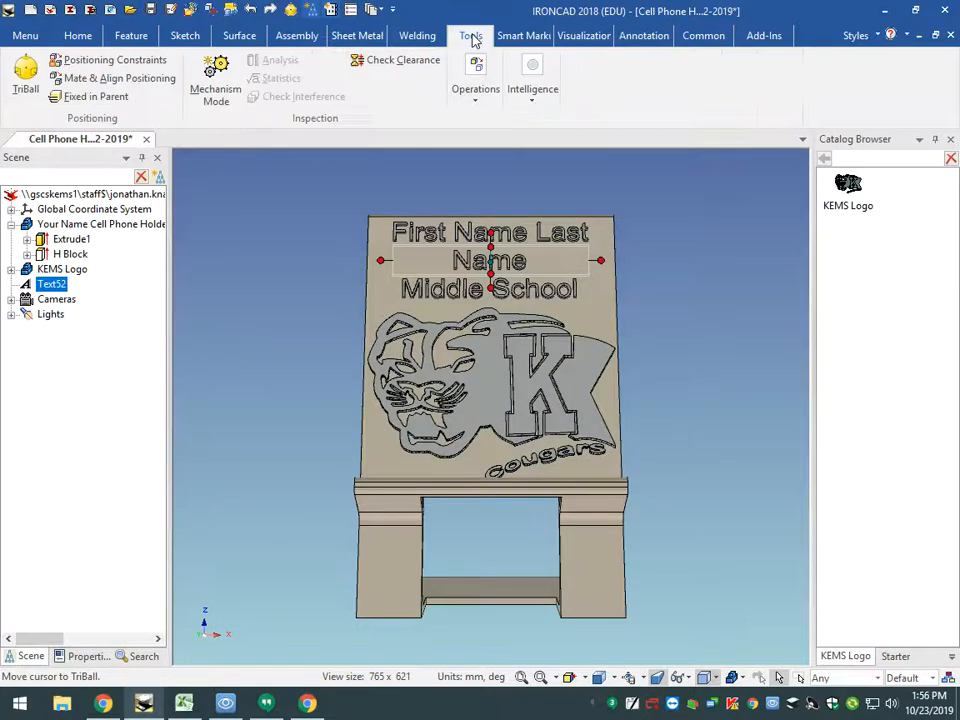
left_click(476, 103)
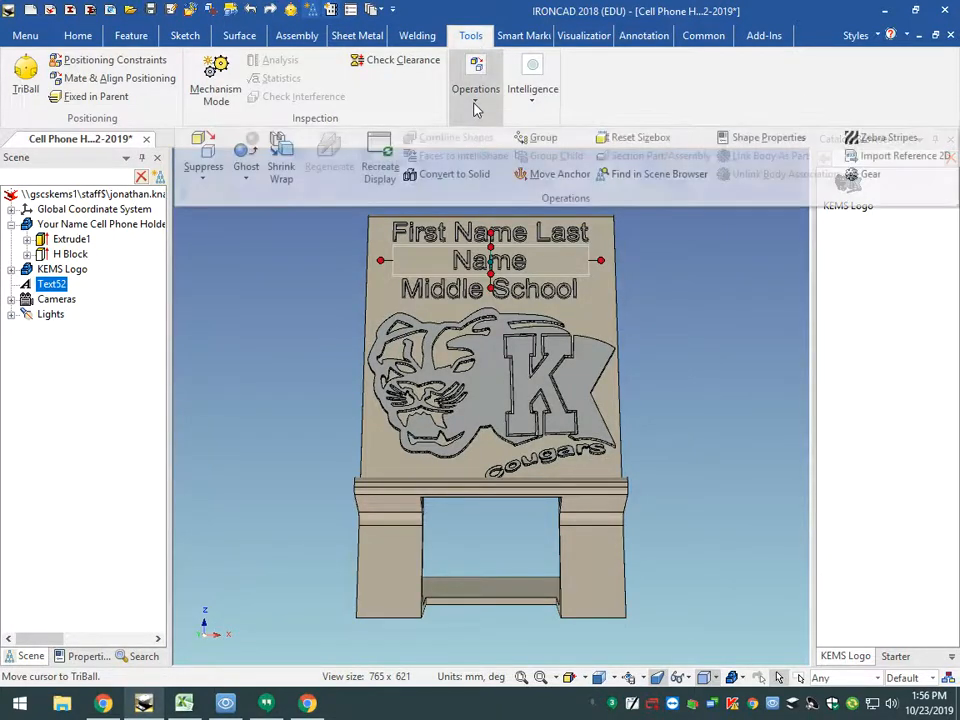
left_click(437, 175)
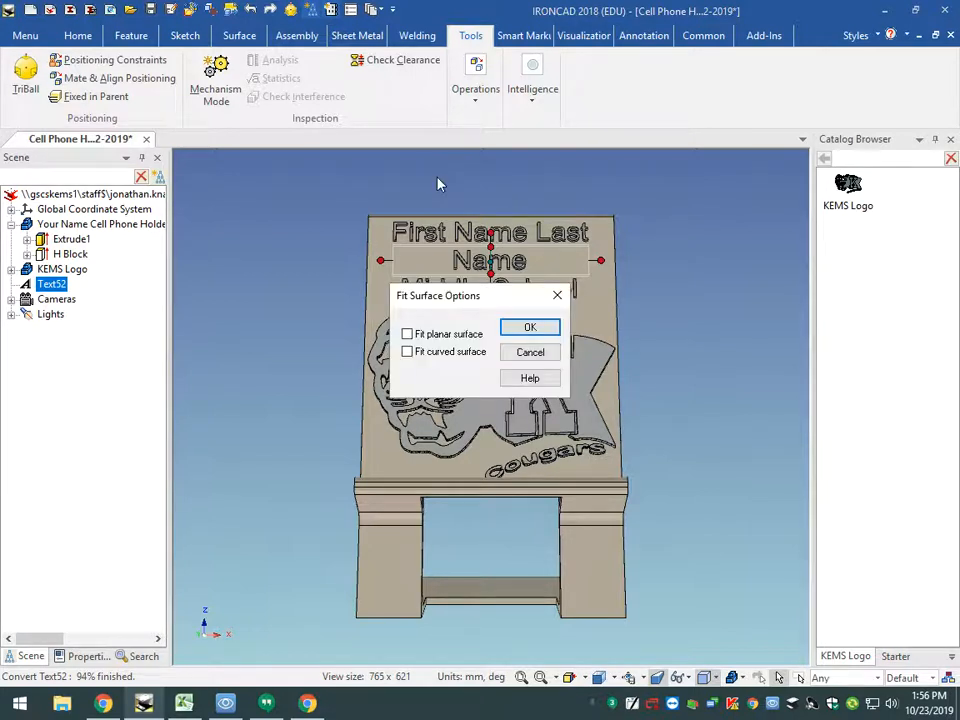
left_click(528, 330)
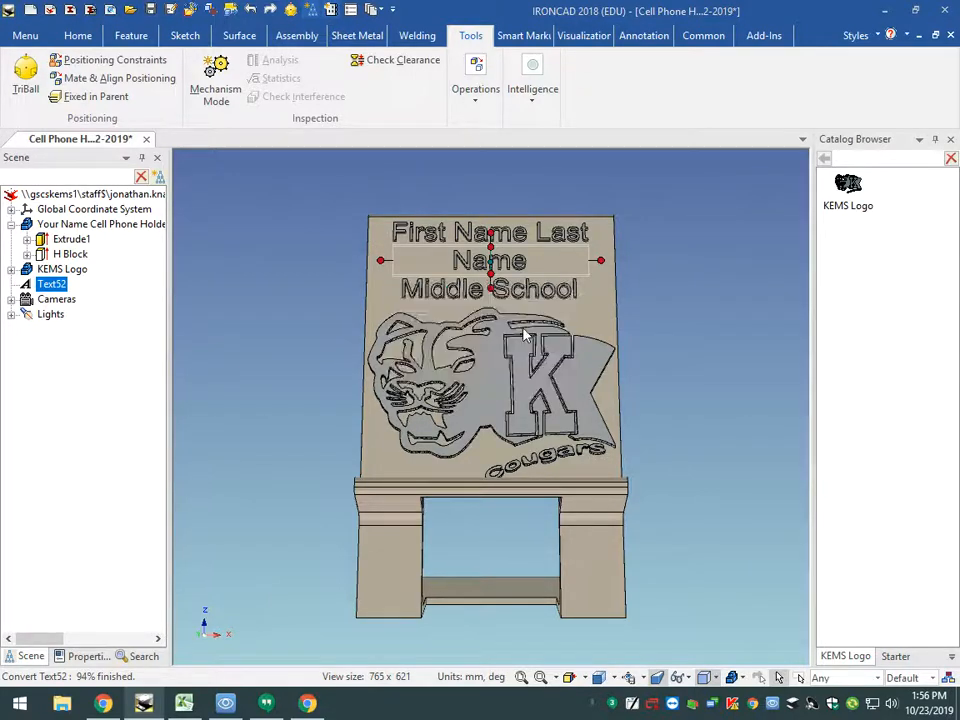
left_click(555, 388)
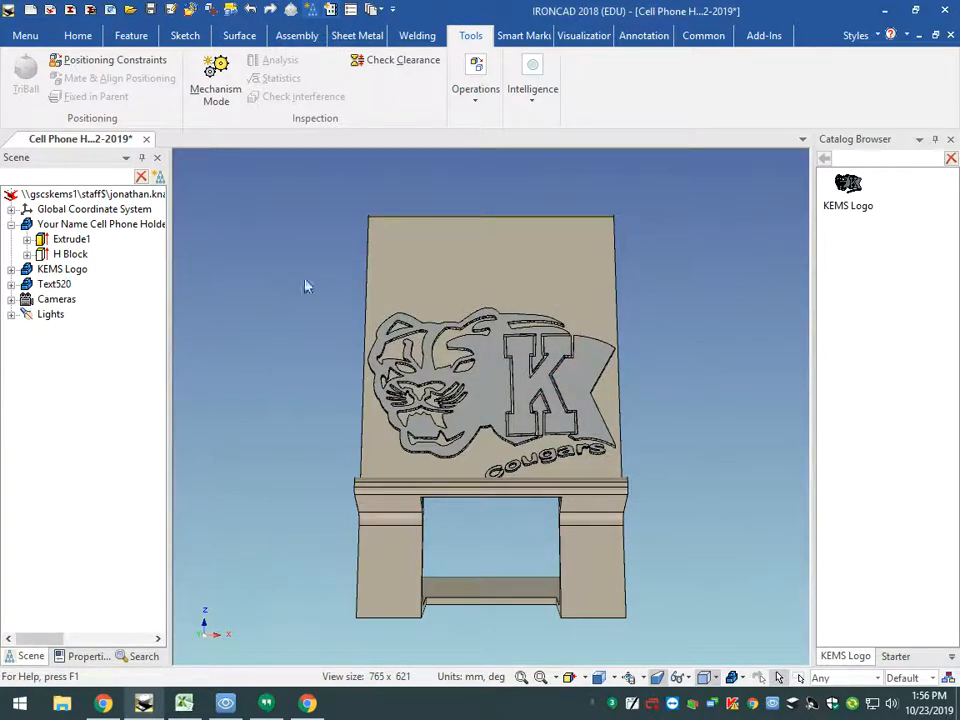
- Add a Mate constraint between the back face of the 3D text's letter l and the backrest's front face, and apply it
middle_click_drag(668, 343, 452, 357)
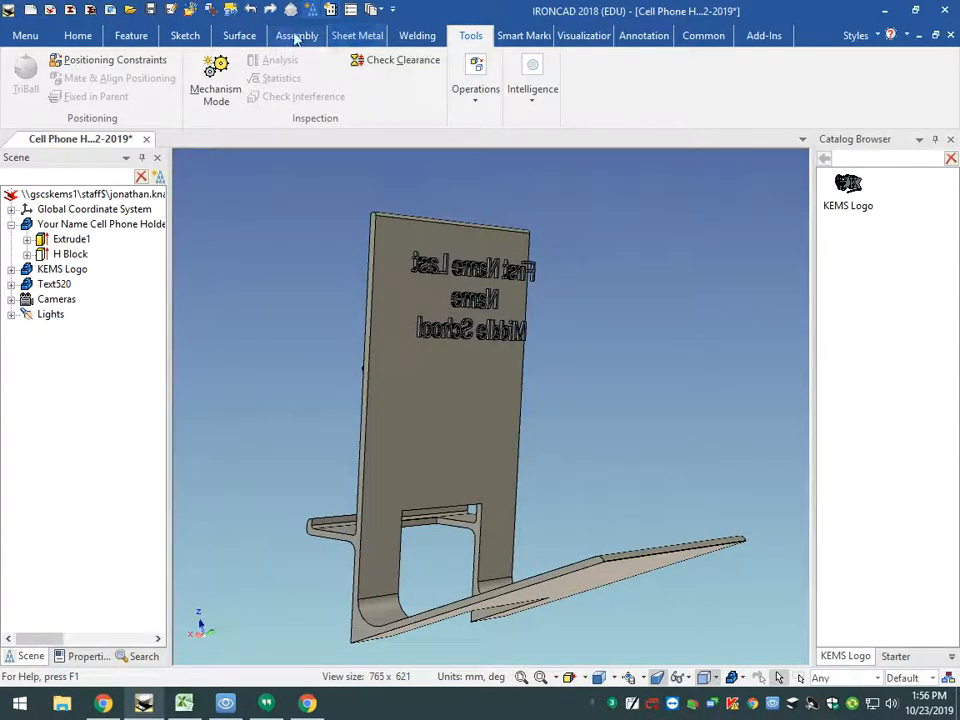
left_click(295, 37)
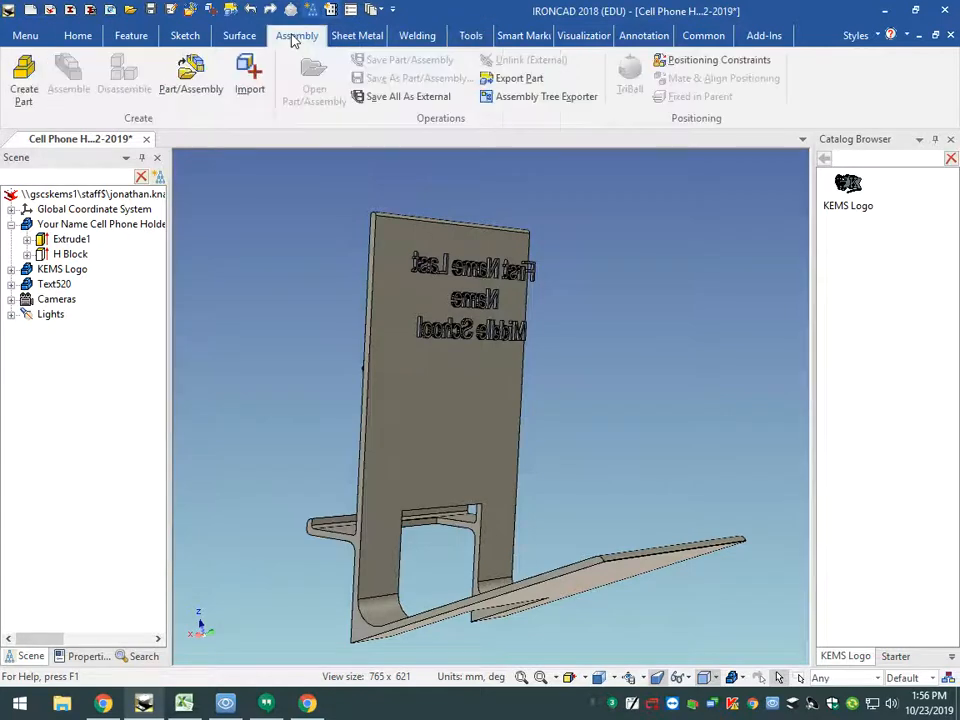
left_click(684, 63)
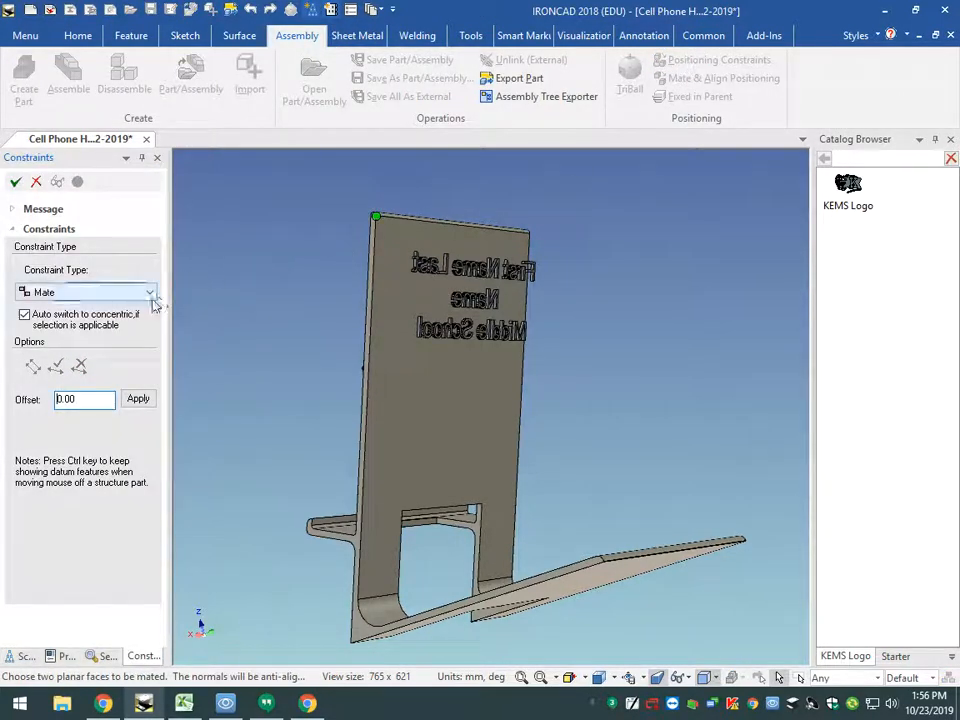
scroll(490, 340, "up", 6)
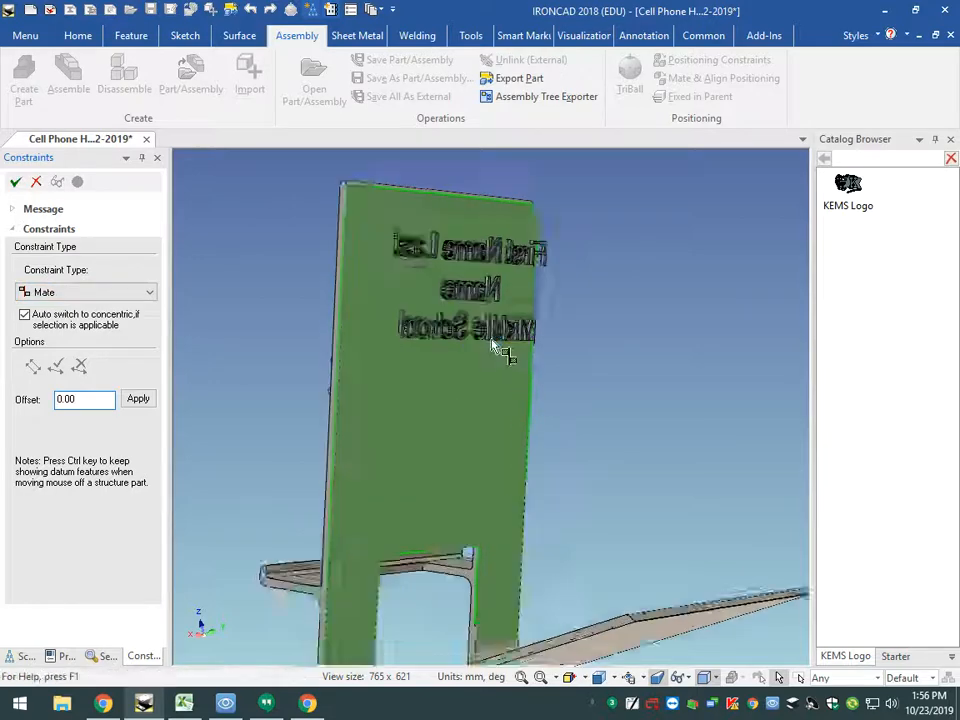
scroll(500, 339, "up", 3)
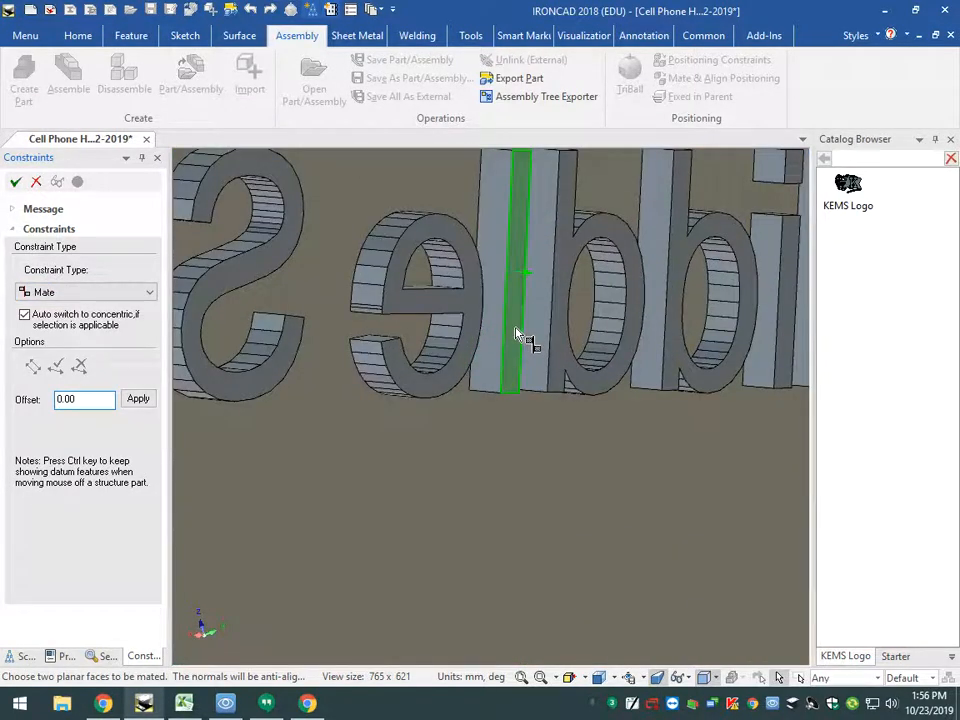
left_click(517, 333)
scroll(513, 336, "down", 3)
scroll(514, 336, "down", 5)
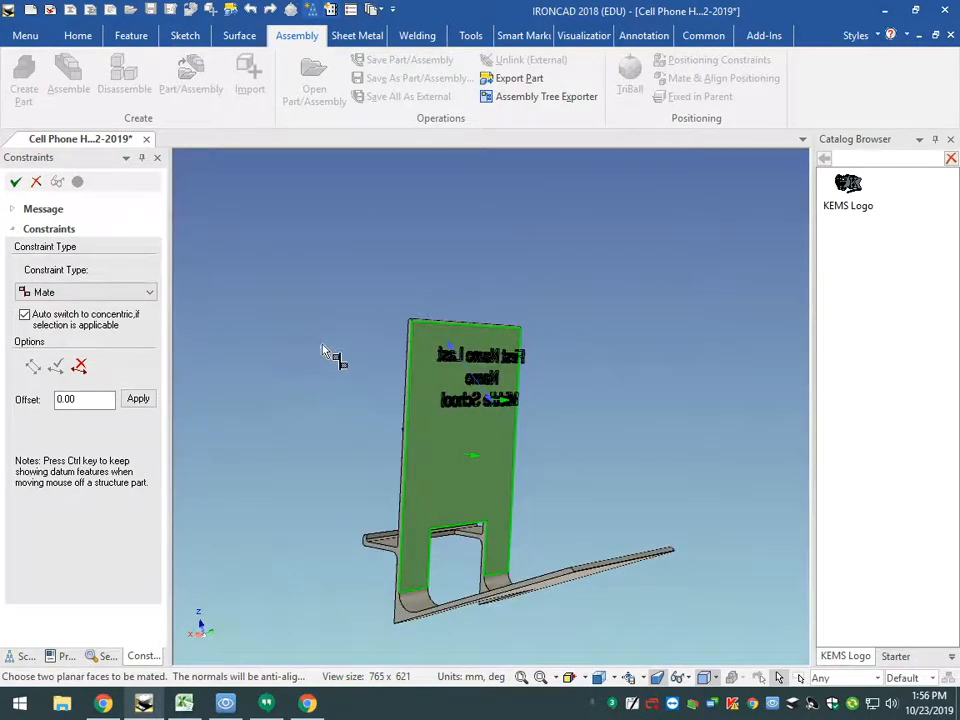
middle_click_drag(326, 354, 492, 349)
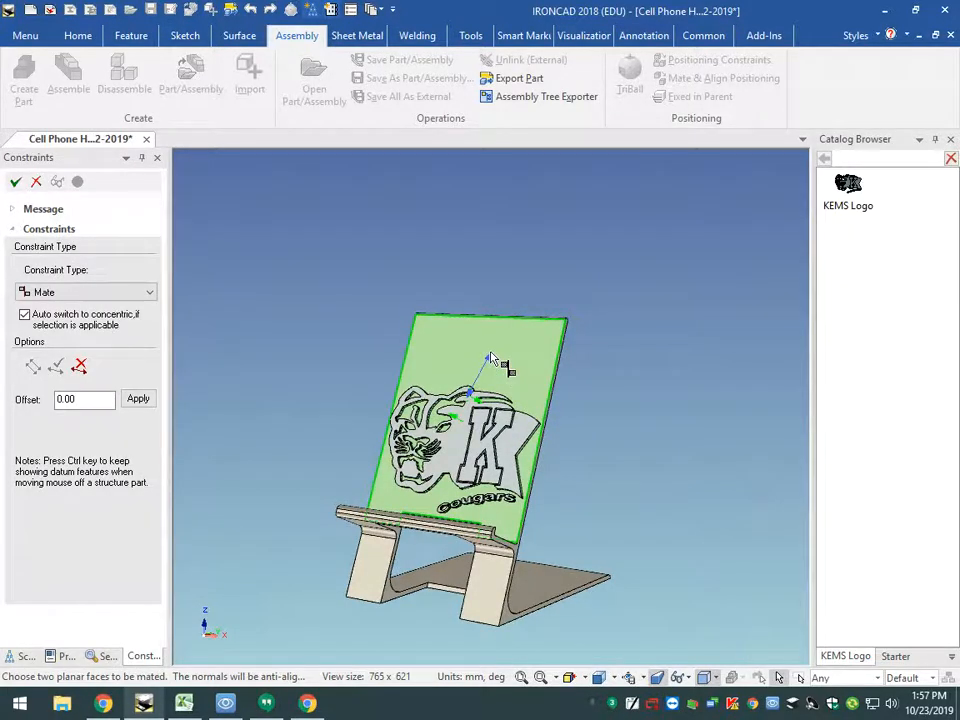
left_click(490, 358)
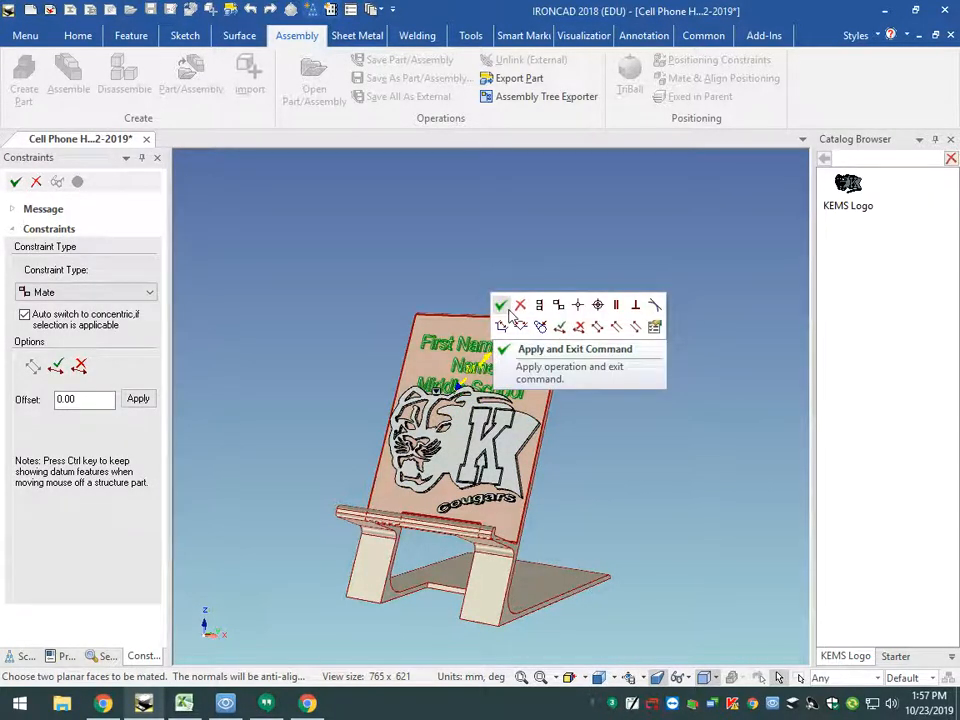
left_click(504, 311)
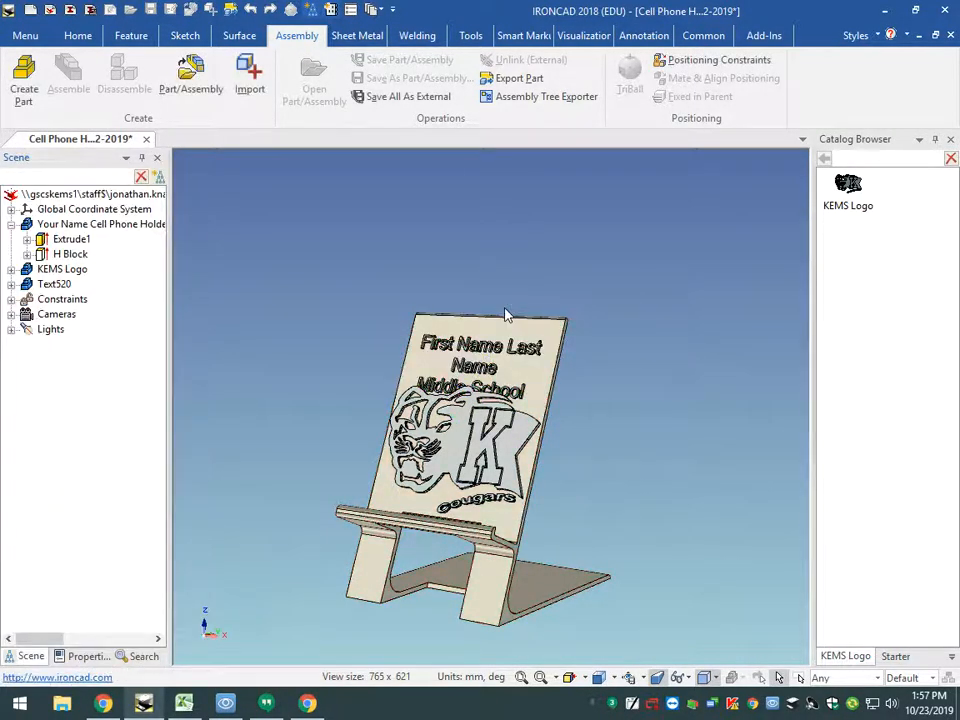
- Unlock the Mate constraint between the 3D text and the cell phone holder
left_click(599, 678)
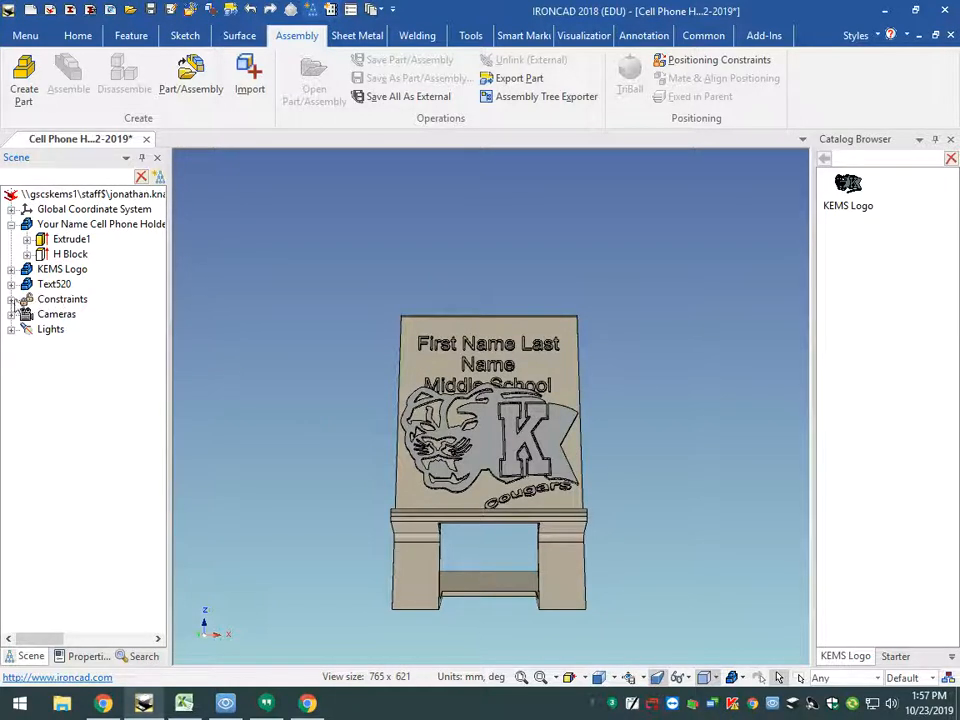
left_click(11, 299)
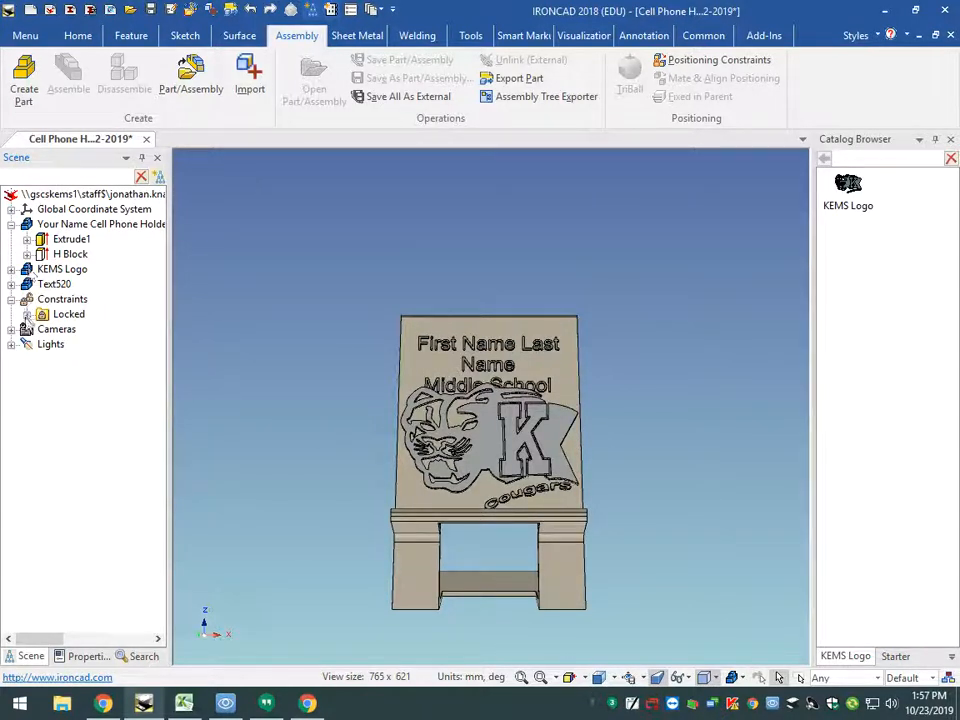
left_click(27, 315)
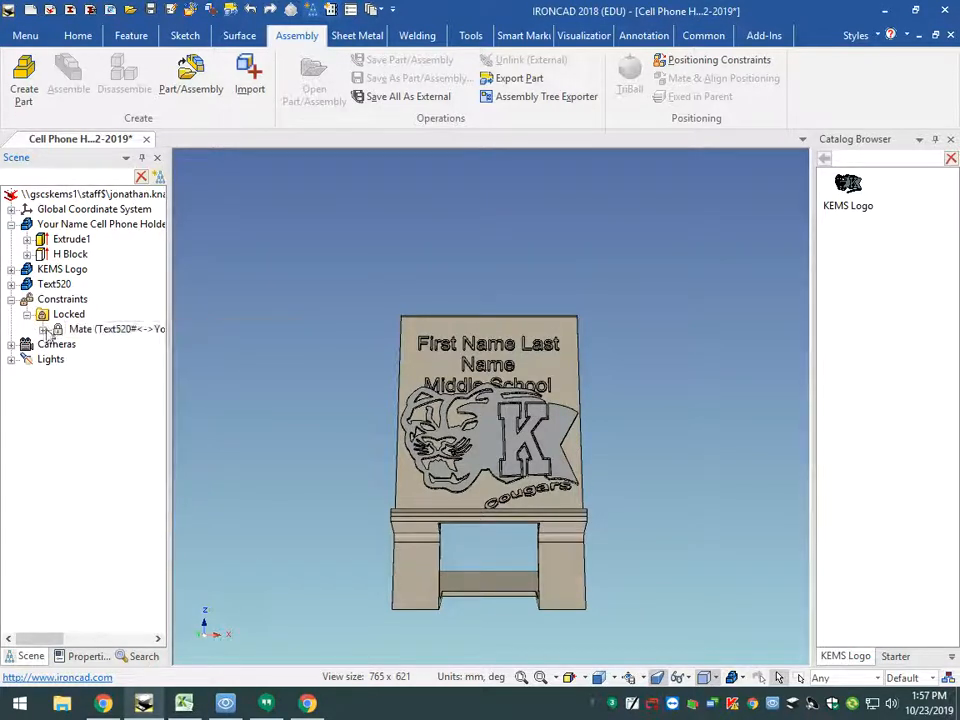
right_click(46, 333)
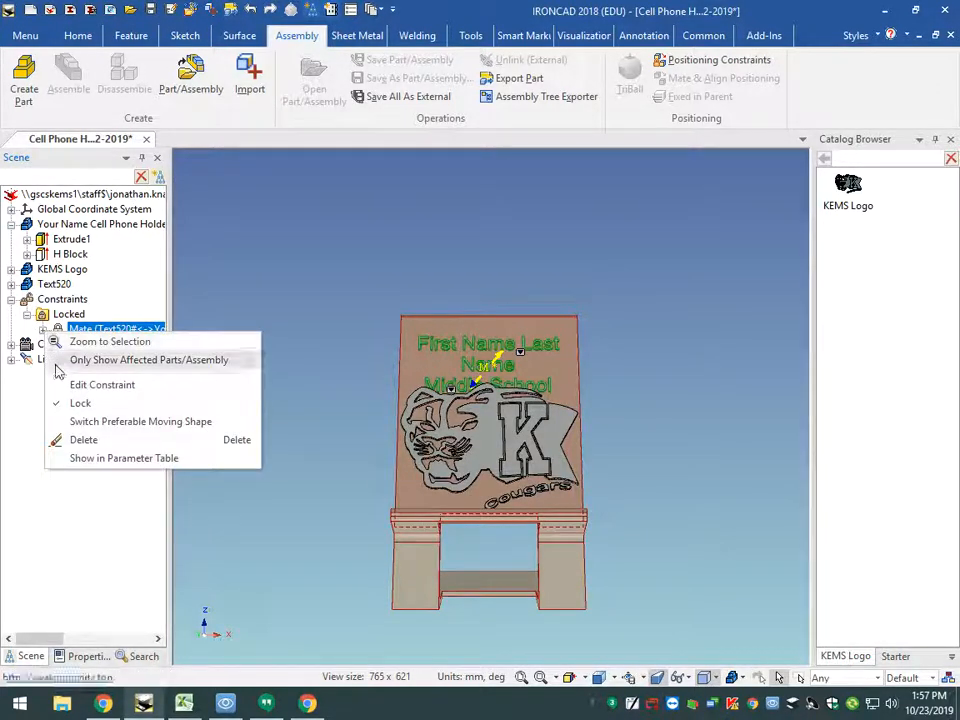
left_click(79, 403)
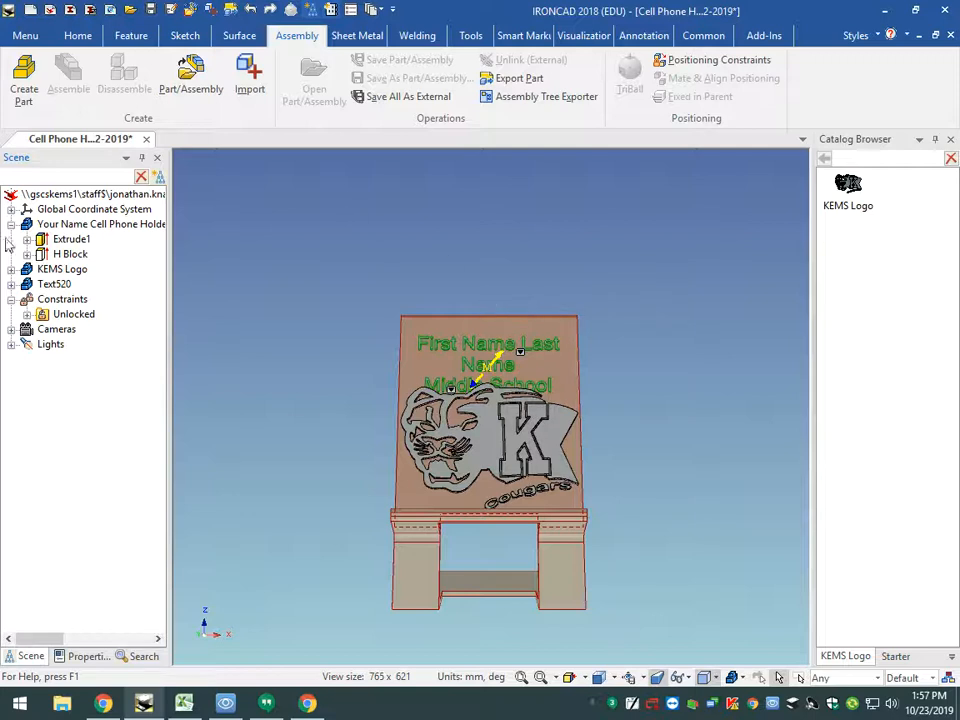
- Move the 3D text about 6.5 mm up the backrest and about 0.7 mm toward its K side with the TriBall
left_click(55, 286)
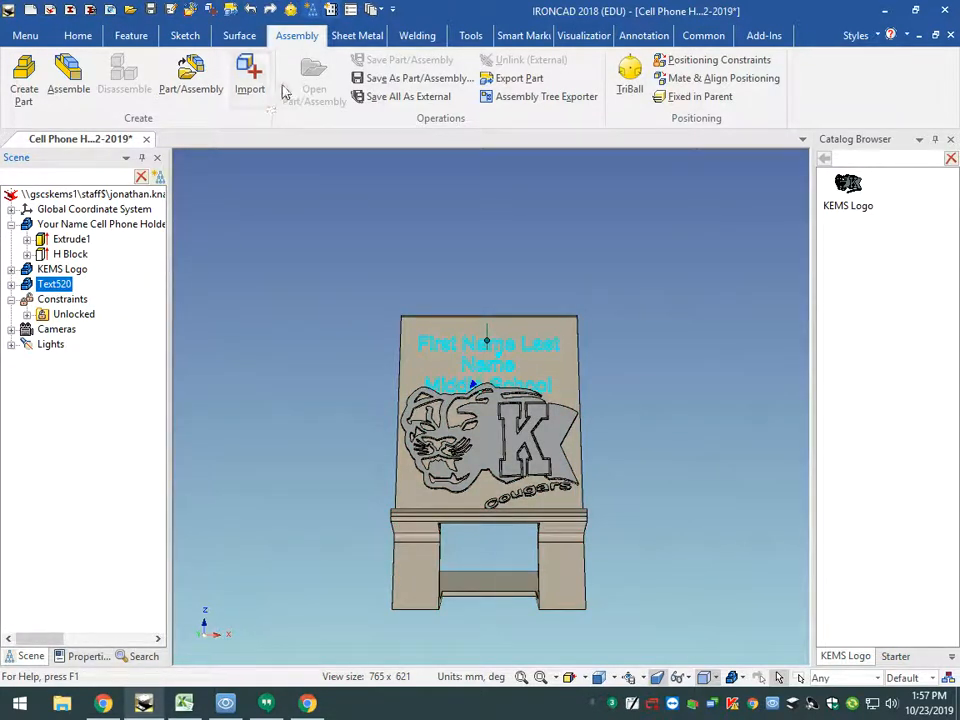
left_click(291, 11)
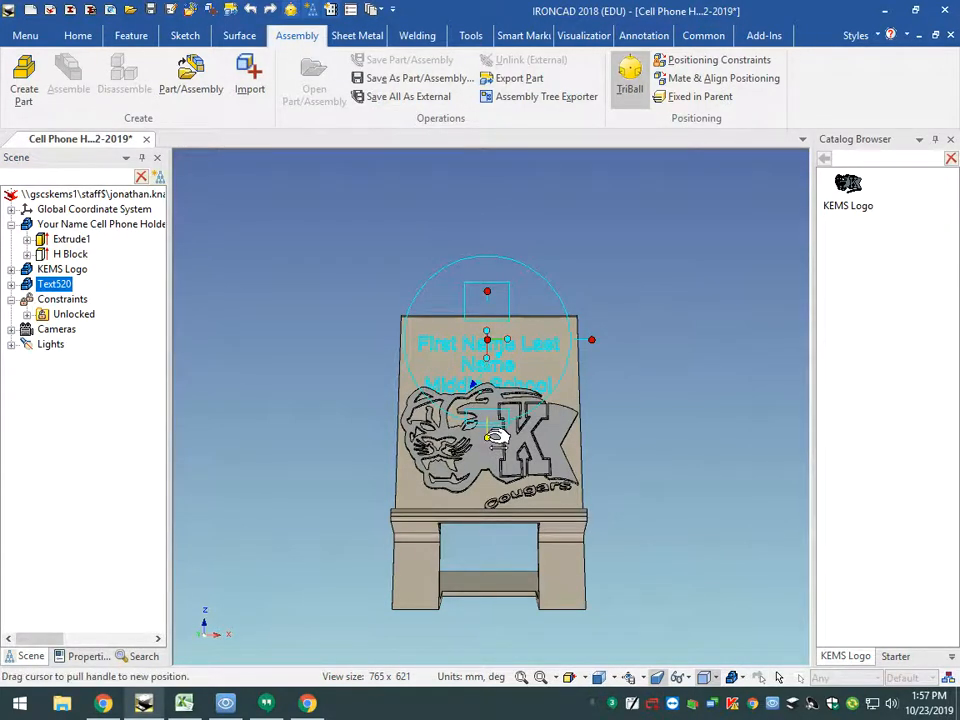
left_click_drag(497, 437, 490, 447)
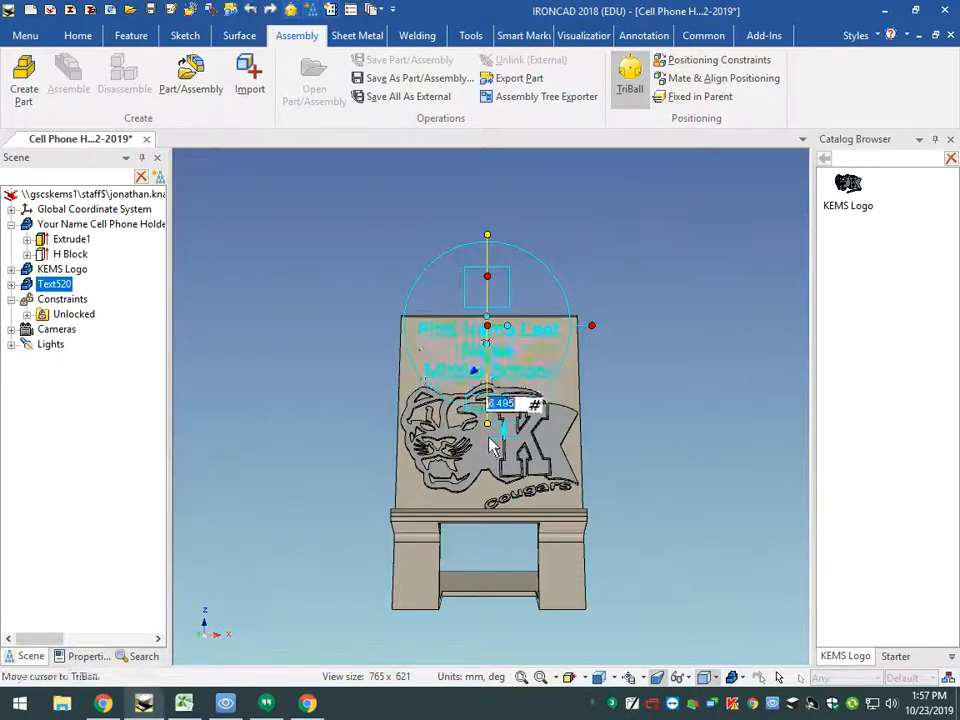
left_click(598, 327)
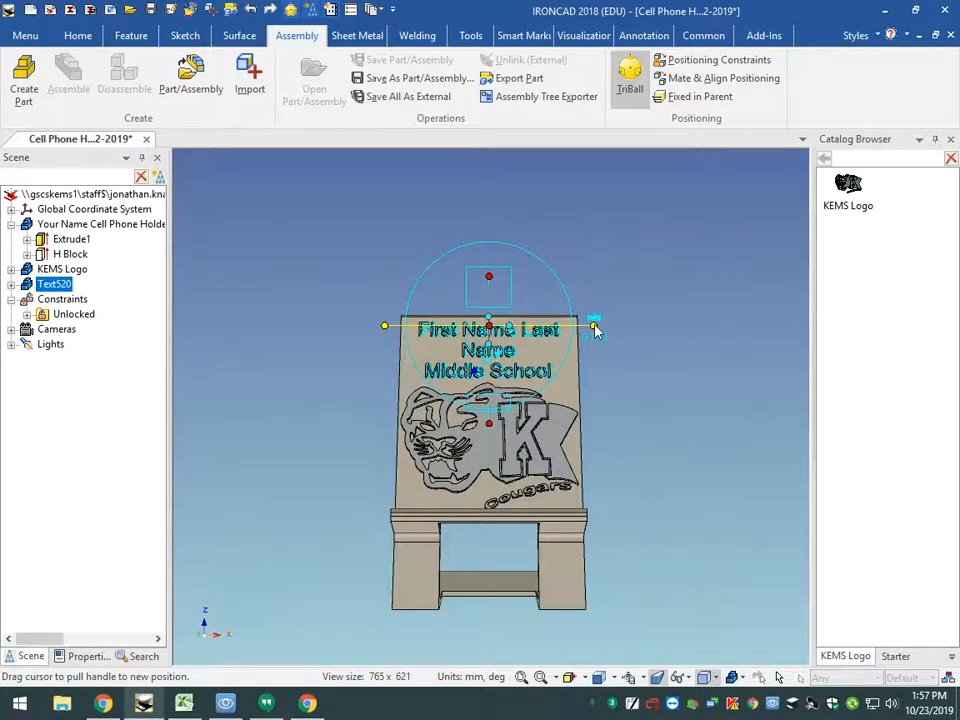
left_click_drag(595, 330, 606, 332)
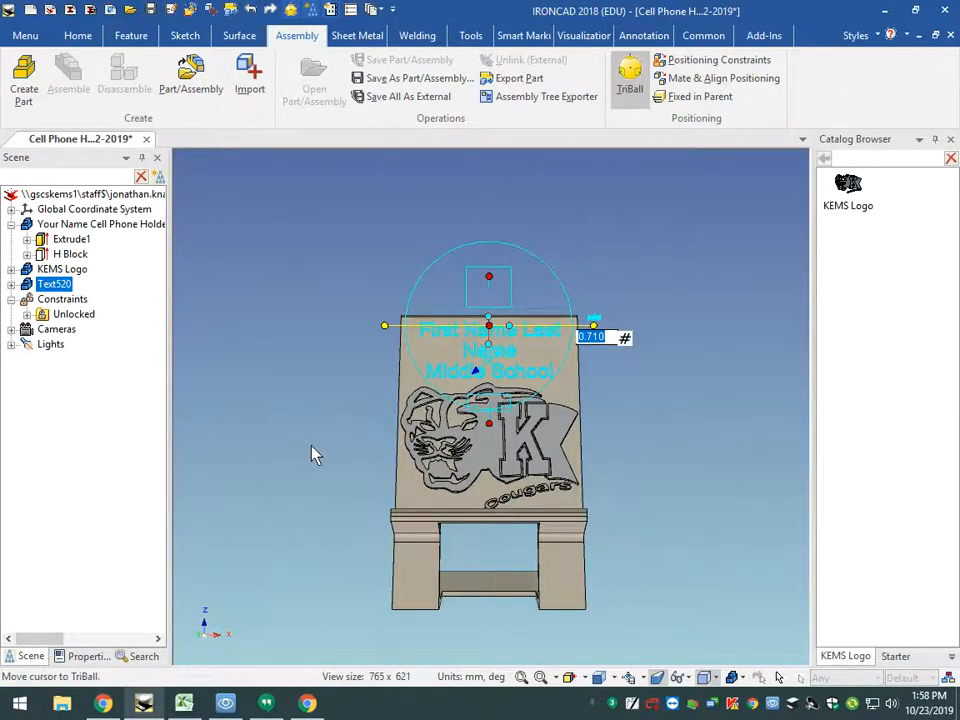
- Try to push the 3D text 0.5 mm into the backrest, perpendicular to its face
middle_click_drag(313, 452, 428, 454)
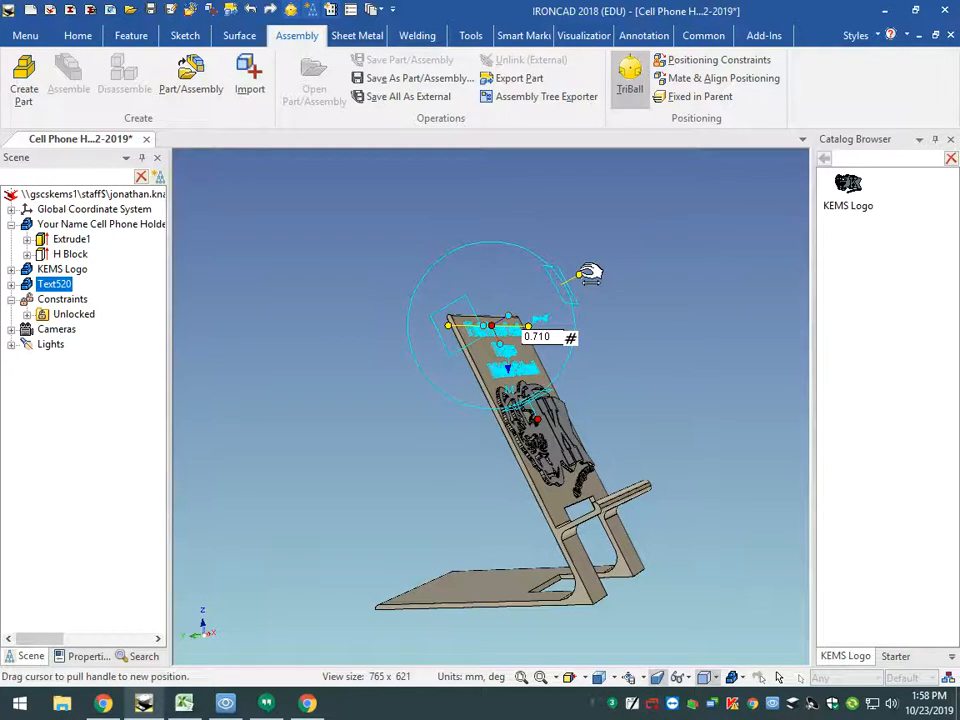
left_click_drag(589, 273, 578, 276)
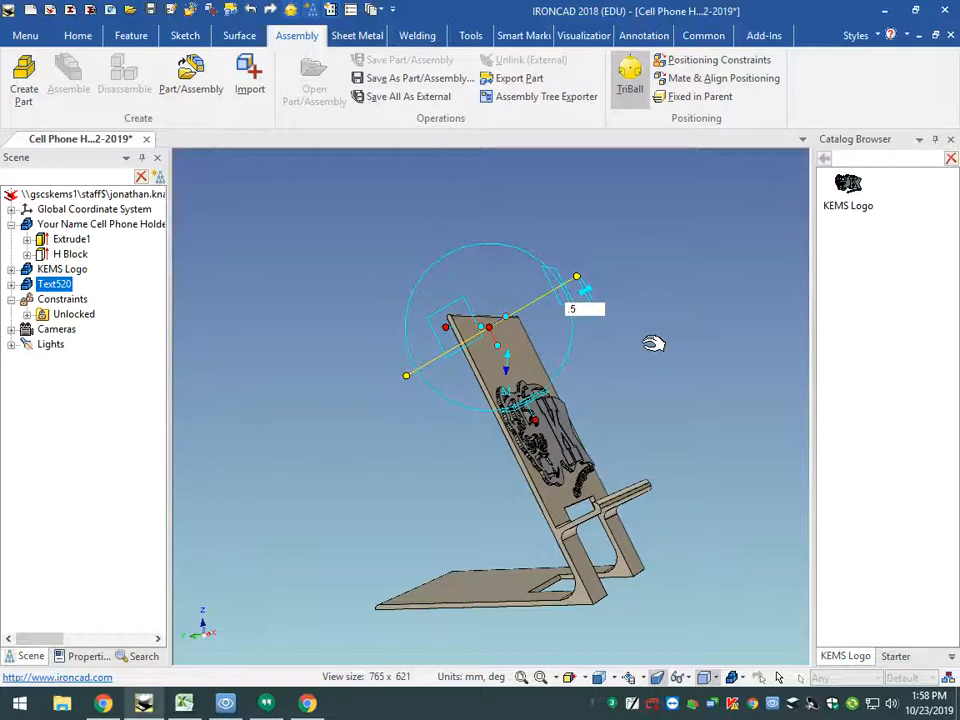
key("Return")
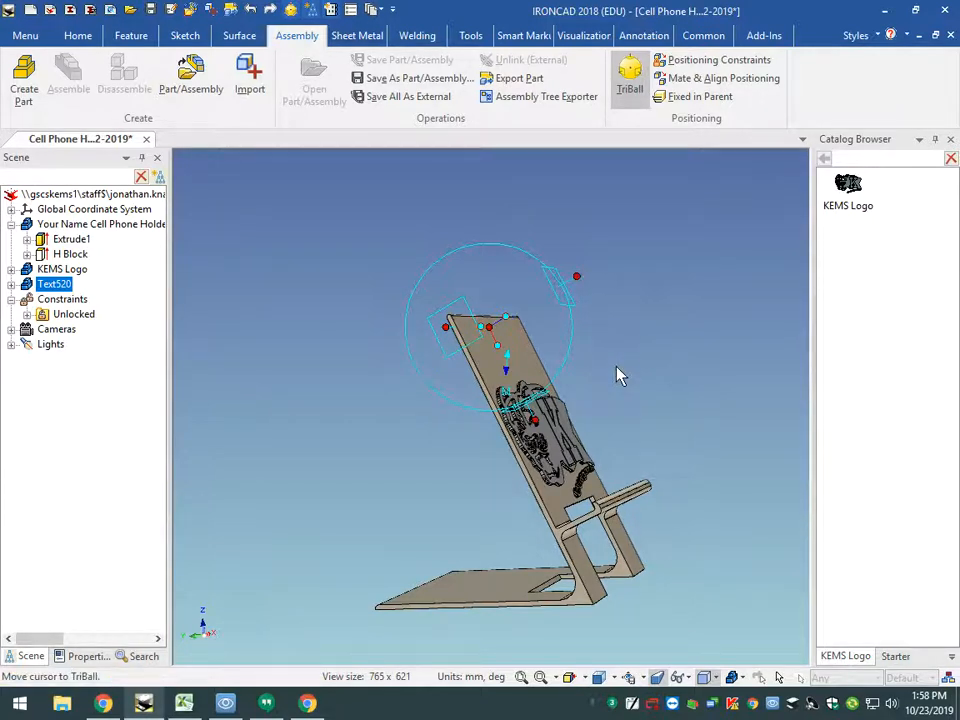
mouse_move(437, 485)
middle_mouse_down()
mouse_move(315, 489)
mouse_move(439, 486)
mouse_move(542, 467)
mouse_move(399, 495)
mouse_move(434, 485)
mouse_move(426, 484)
middle_mouse_up()
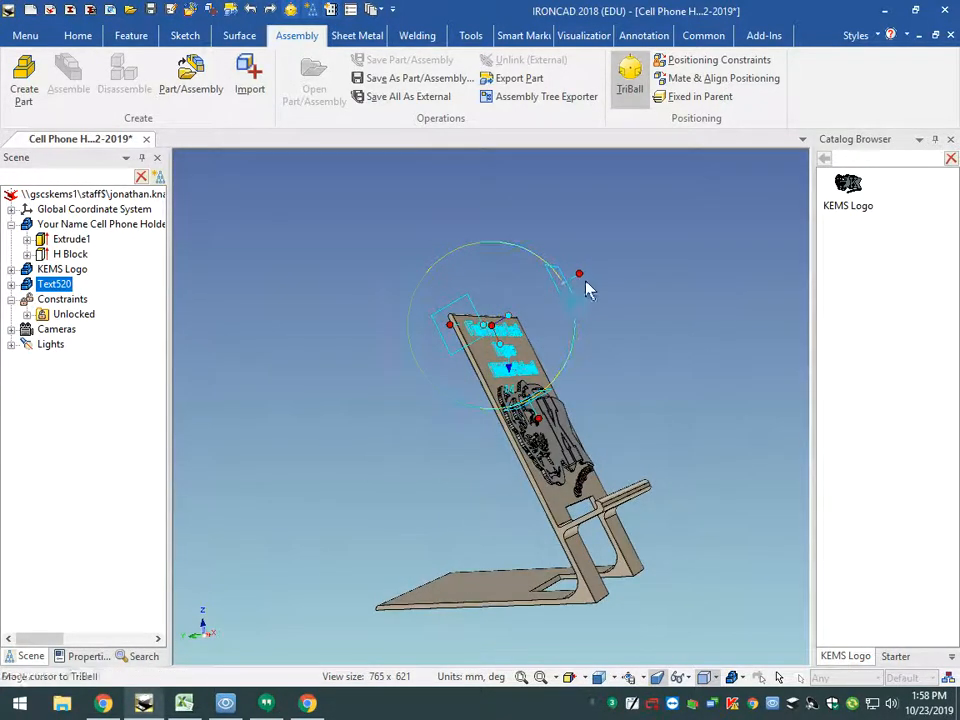
- Sink the 3D text 0.5 mm into the backrest's front face with the TriBall and end positioning
left_click_drag(587, 276, 600, 305)
type("5")
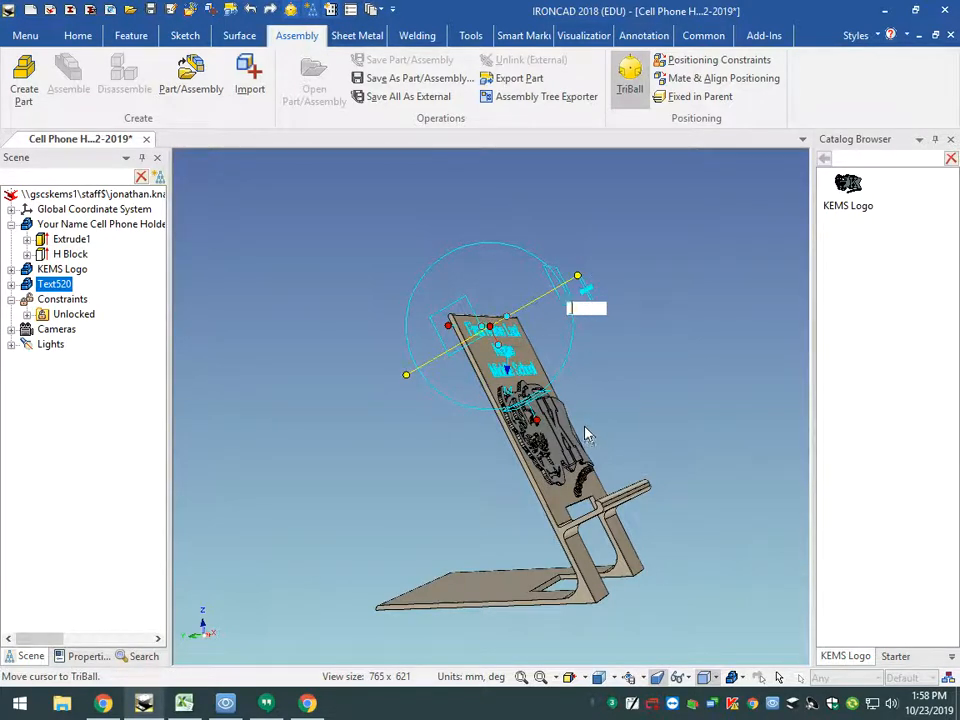
key("Return")
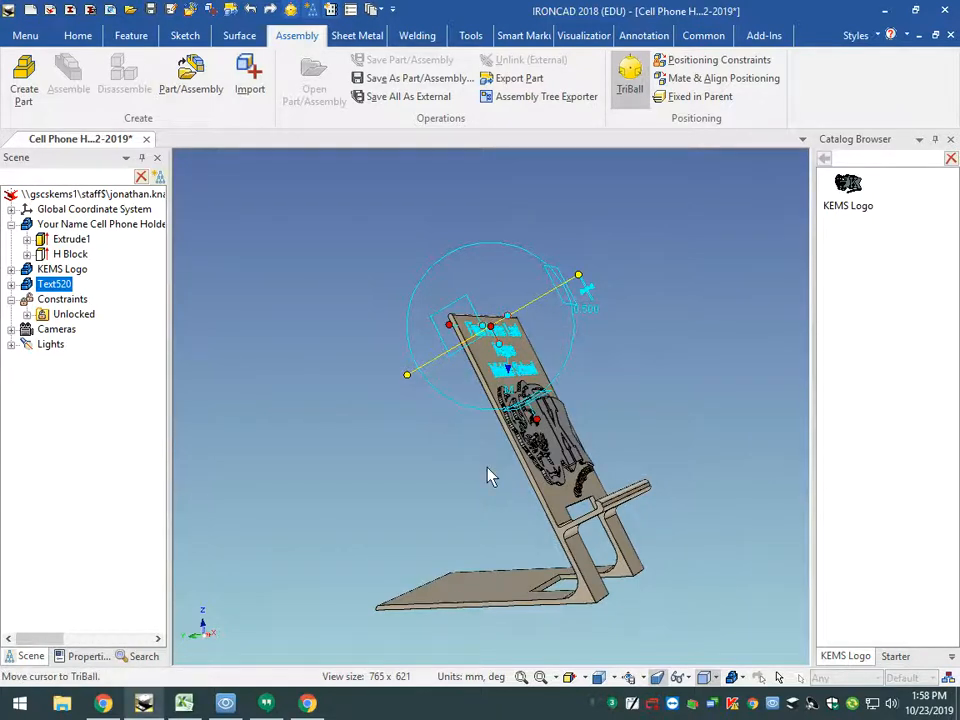
left_click(290, 10)
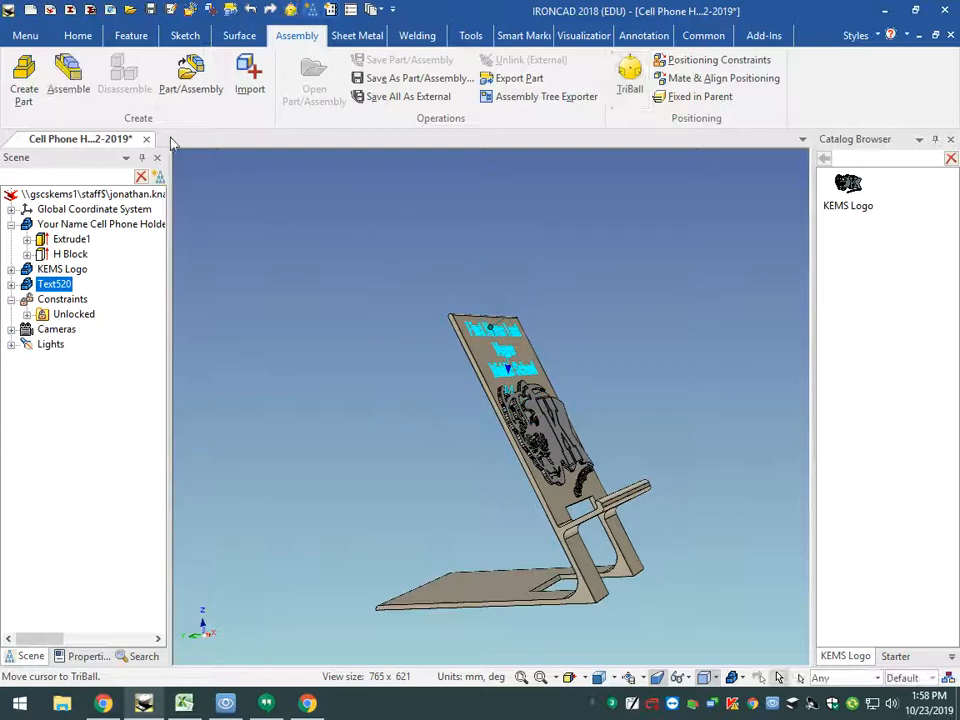
- Sink the KEMS Logo 0.5 mm into the backrest's front face with the TriBall and end positioning
left_click(548, 436)
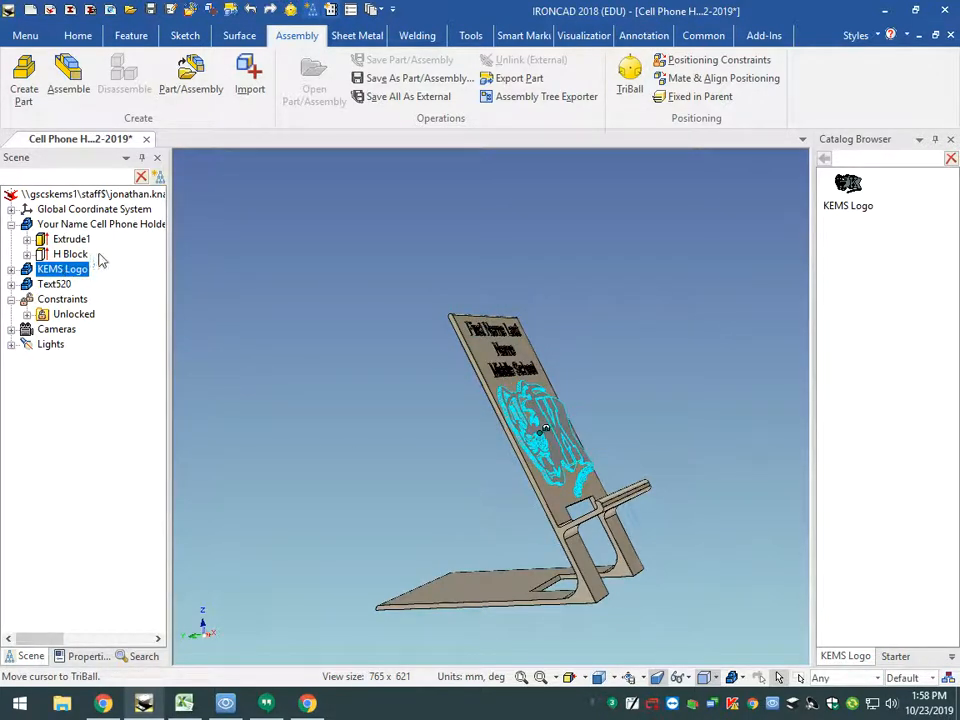
left_click(290, 10)
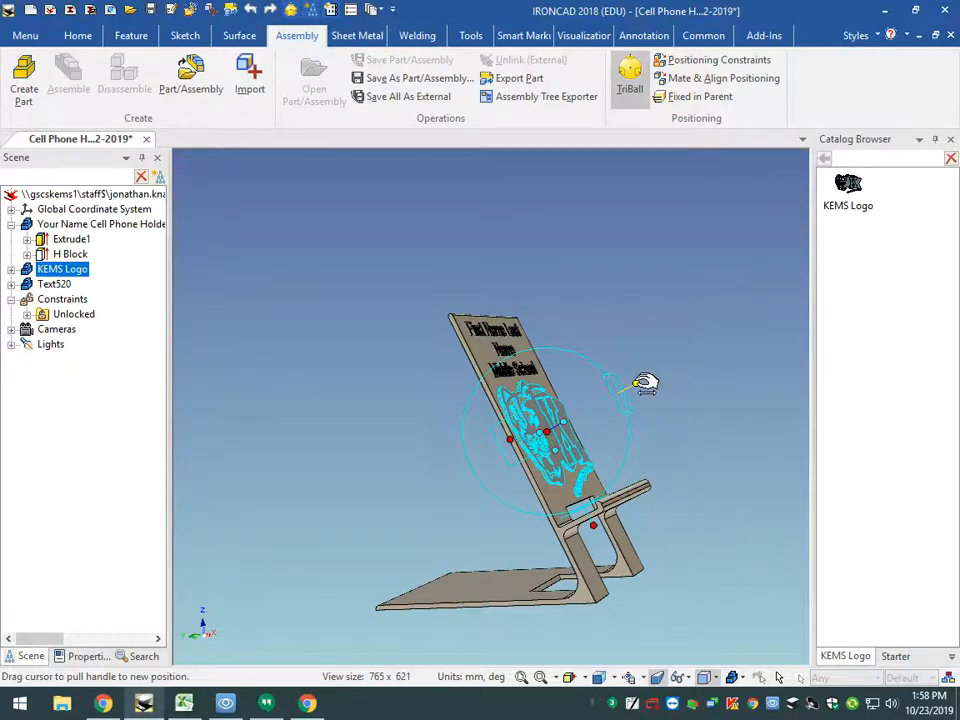
mouse_move(645, 383)
left_mouse_down()
mouse_move(636, 384)
mouse_move(643, 392)
left_mouse_up()
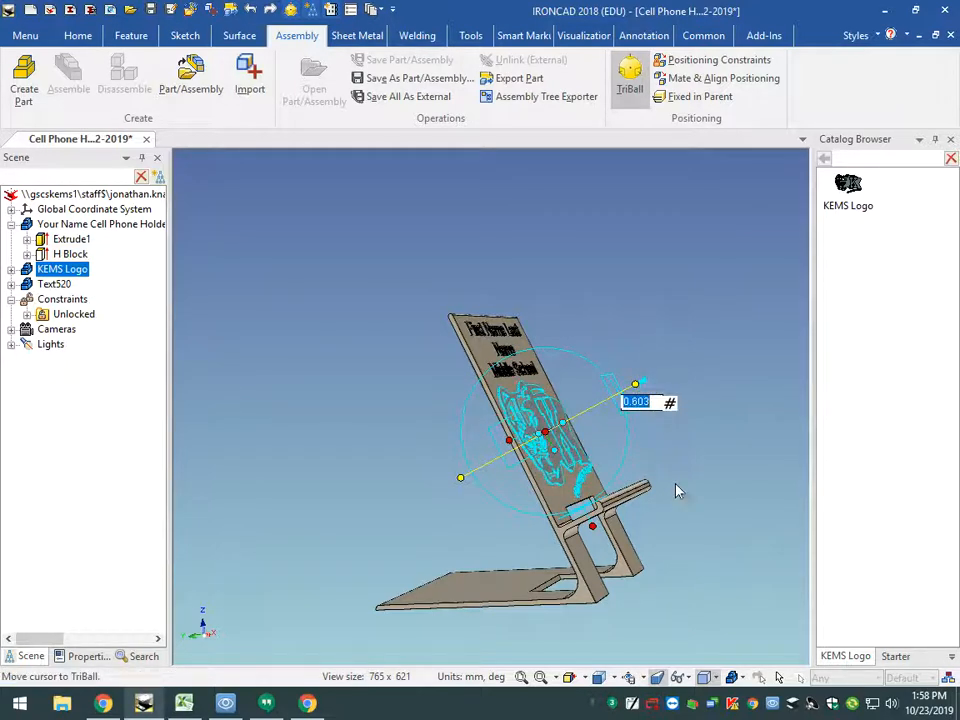
type(".5")
key("Return")
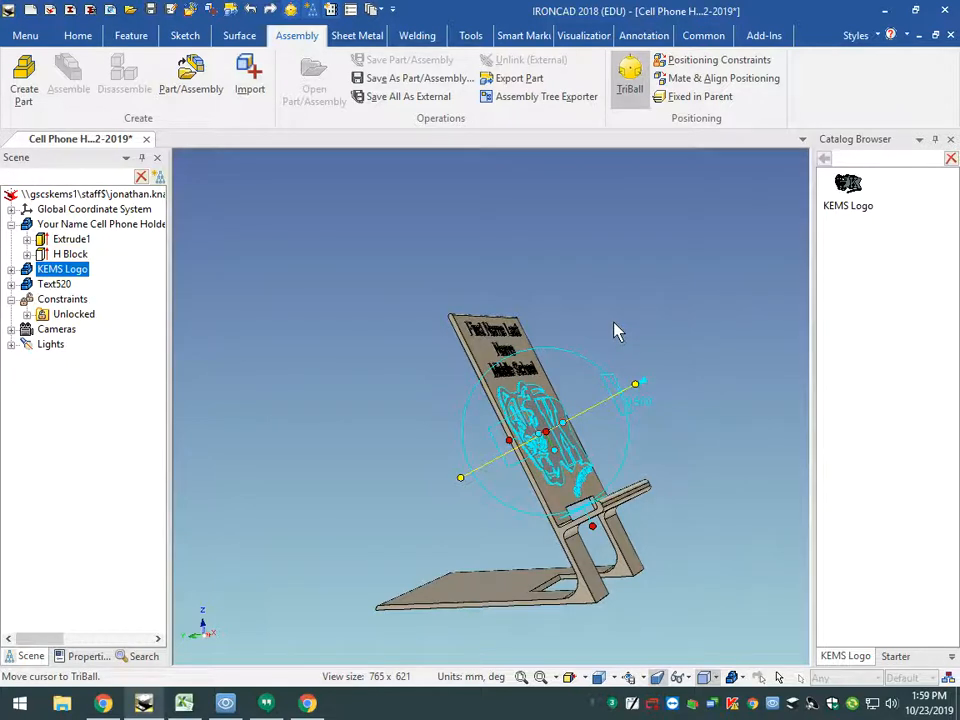
left_click(291, 10)
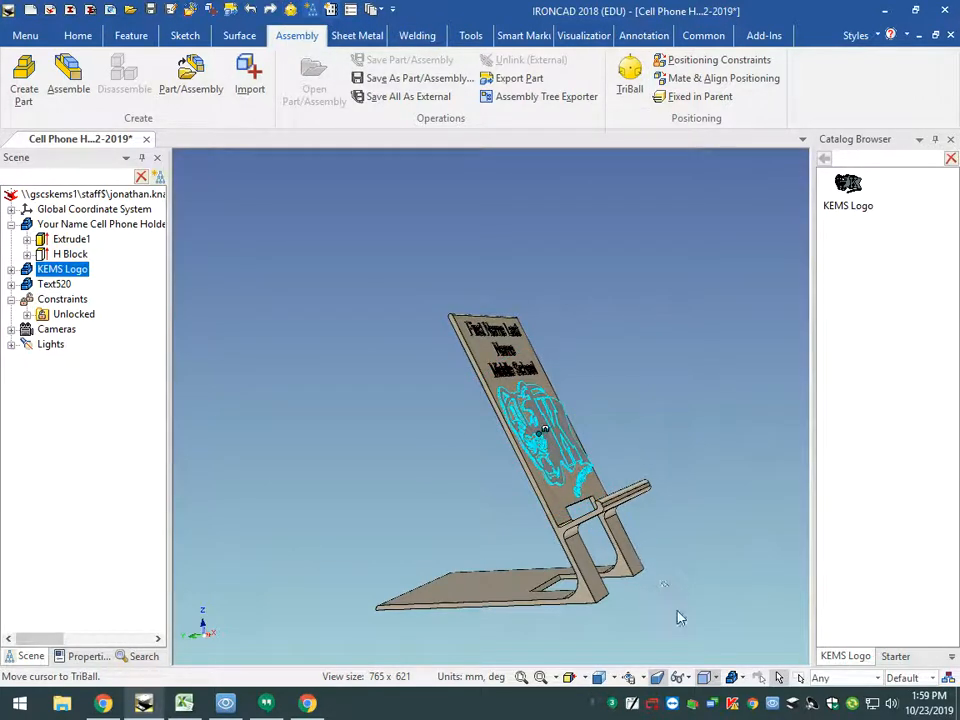
left_click(600, 678)
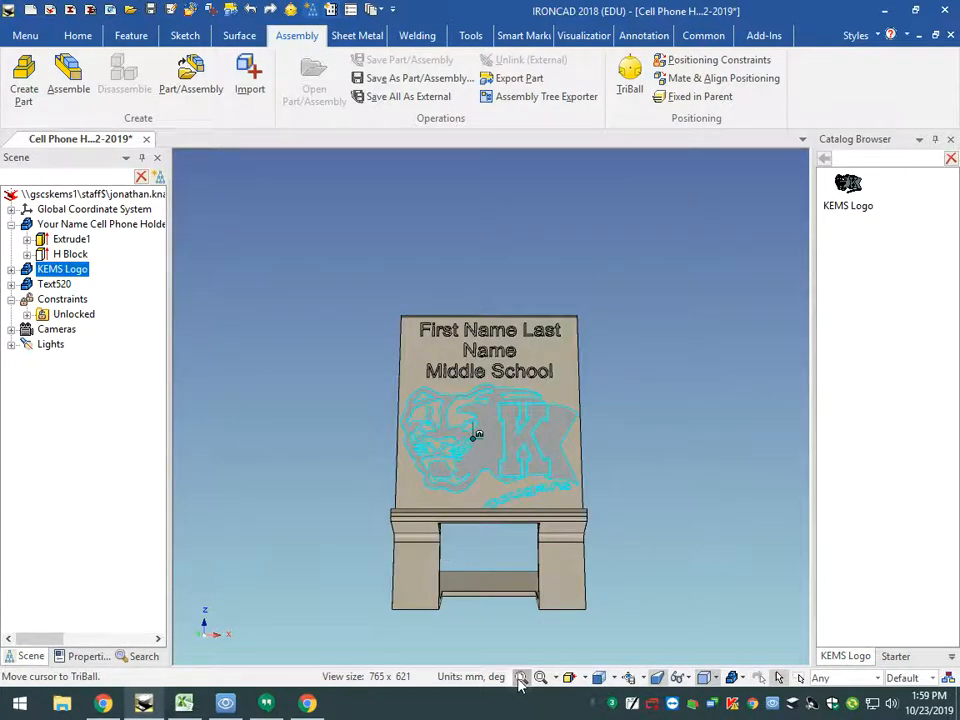
left_click(521, 677)
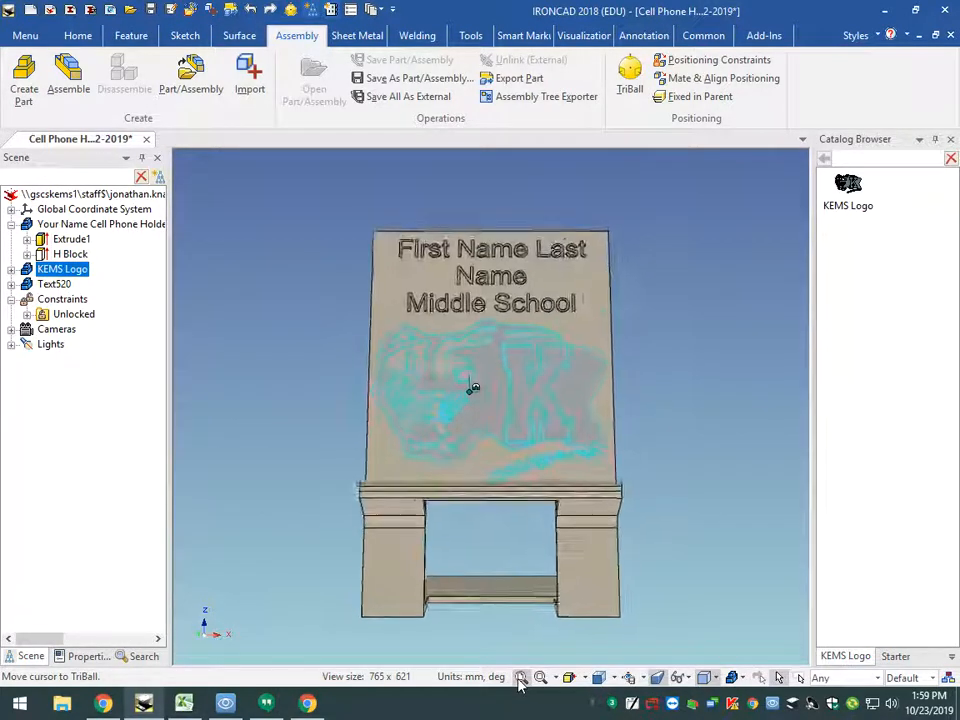
left_click(131, 36)
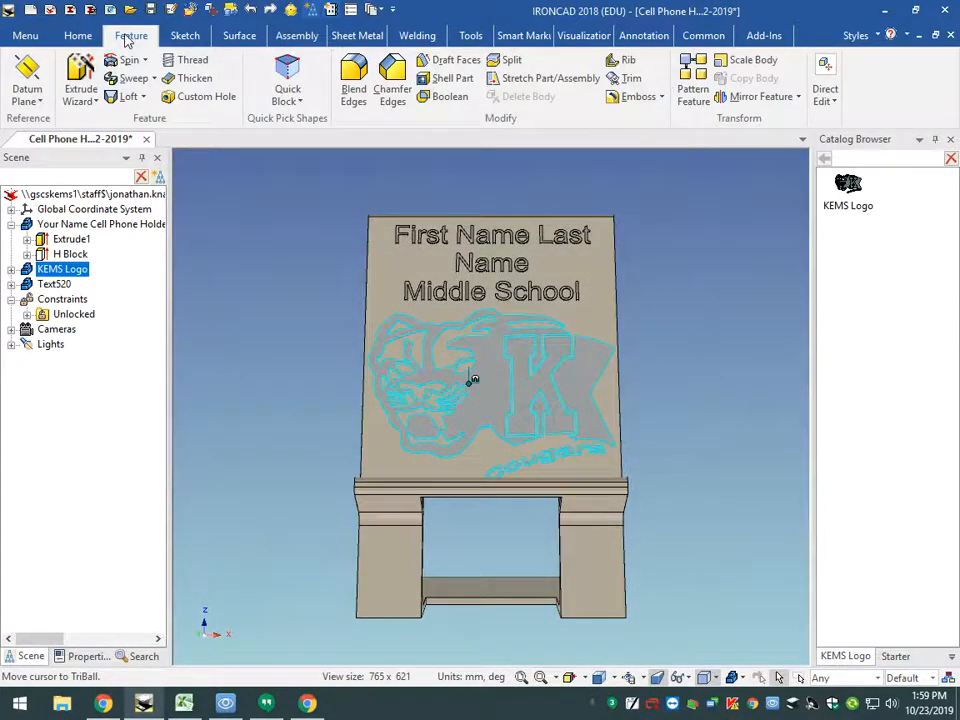
left_click(446, 100)
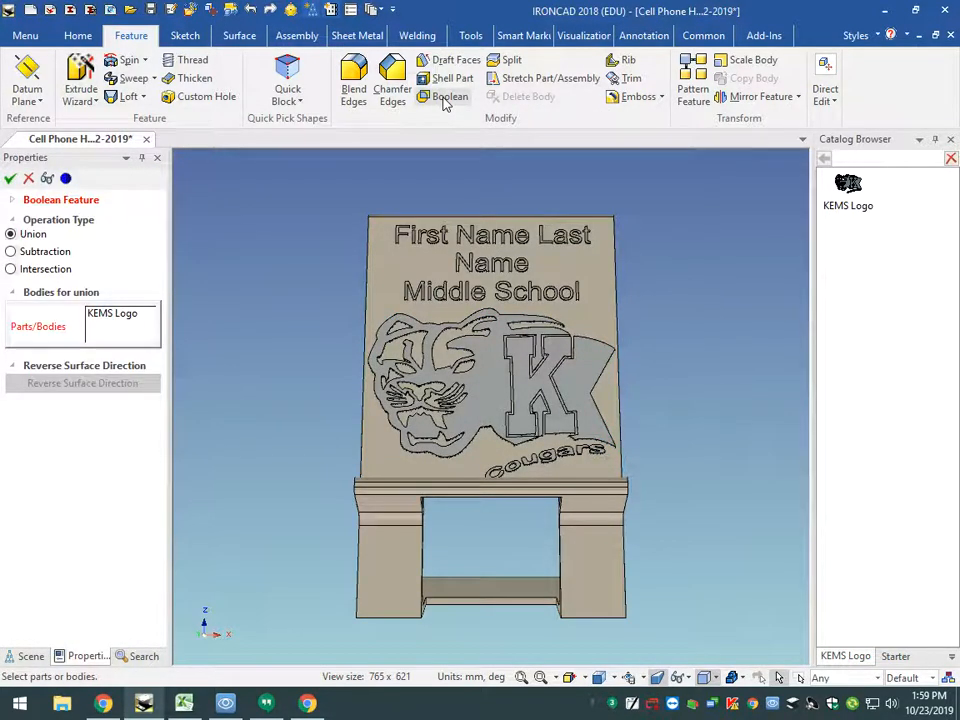
left_click(10, 178)
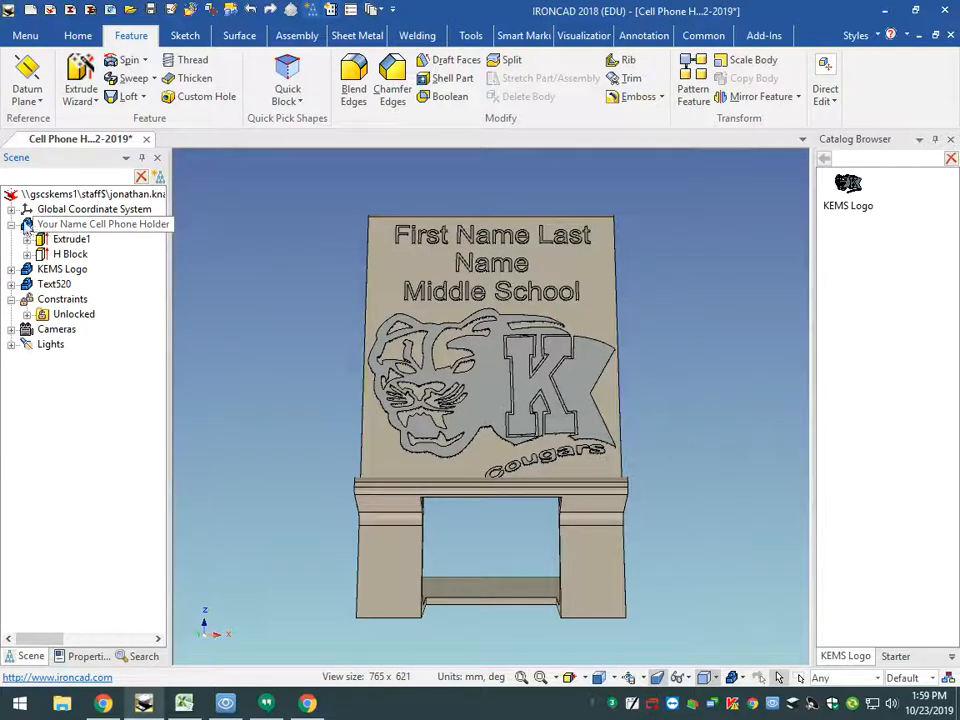
- Set up a Boolean subtraction with the cell phone holder as the main body and the KEMS Logo as a body to subtract
left_click(27, 226)
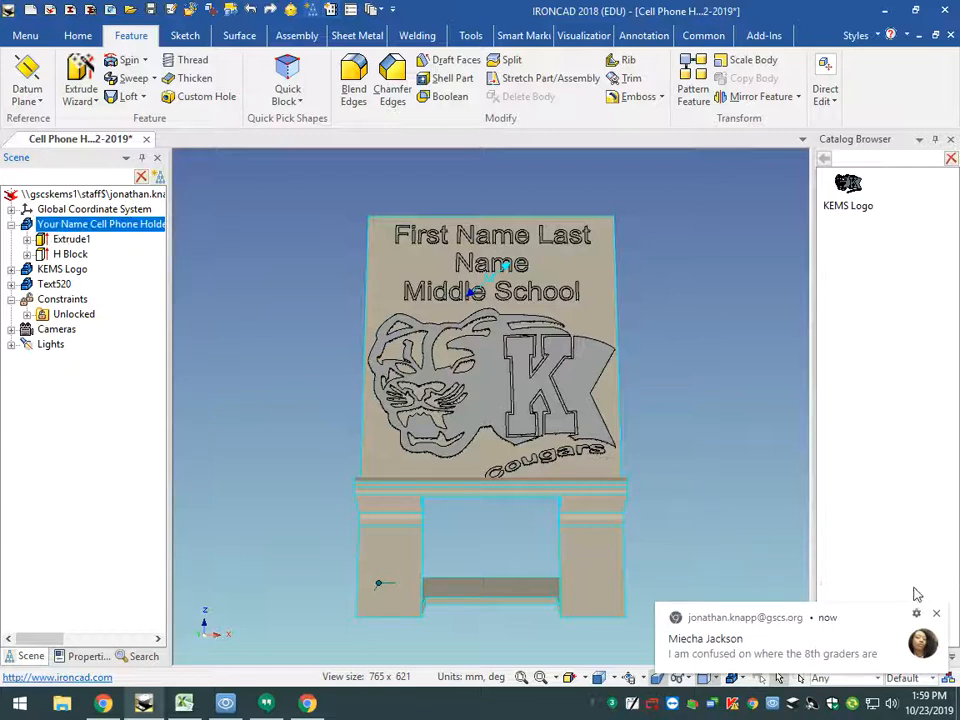
left_click(936, 613)
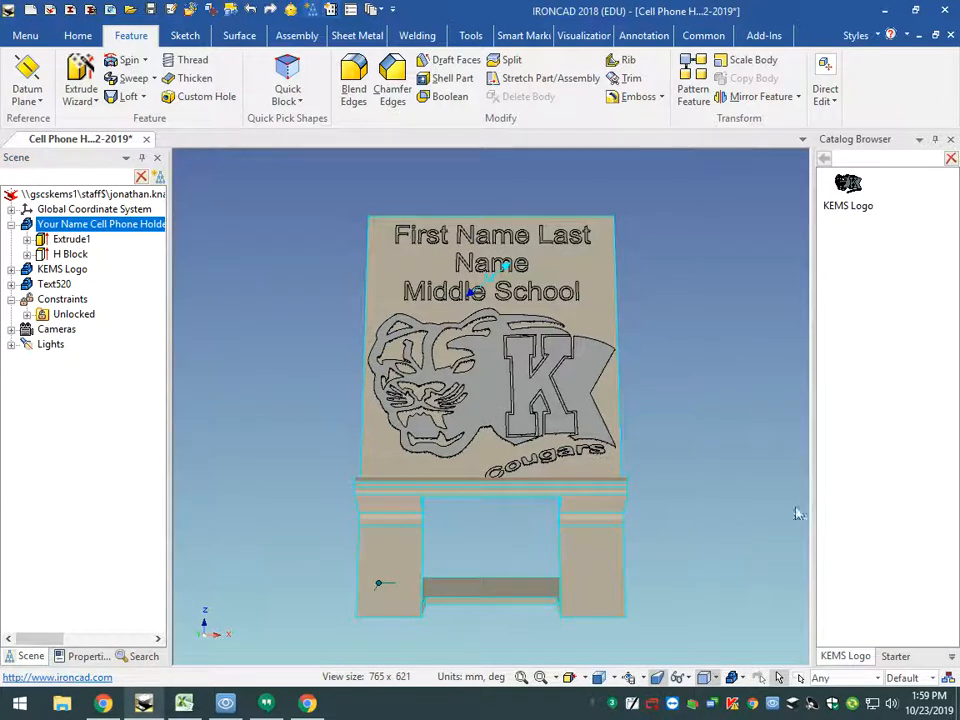
left_click(96, 228)
left_click(449, 97)
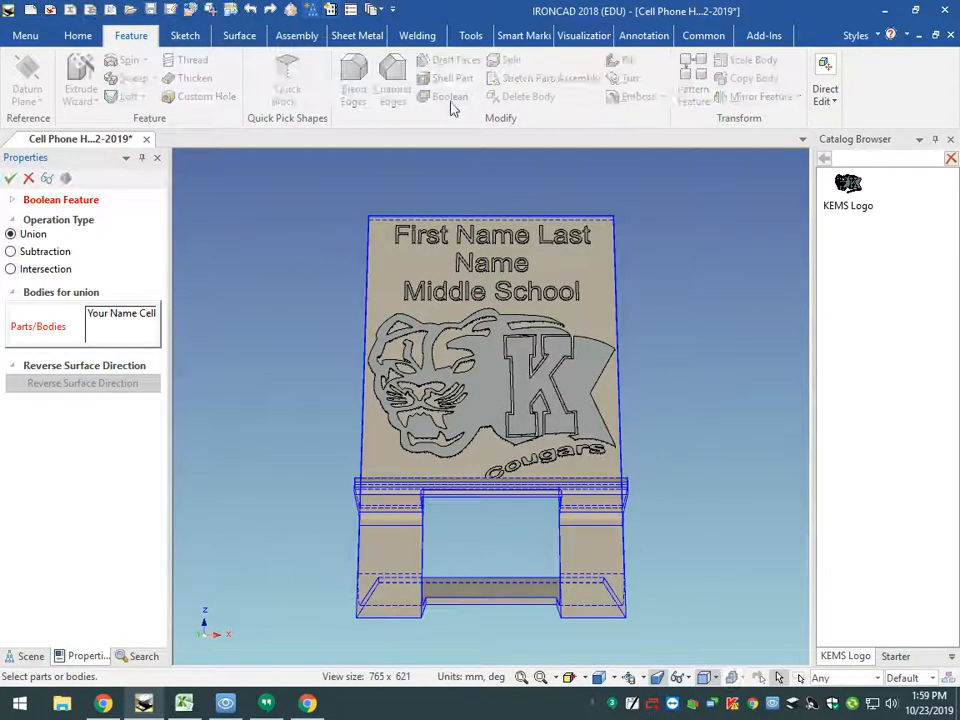
left_click(11, 252)
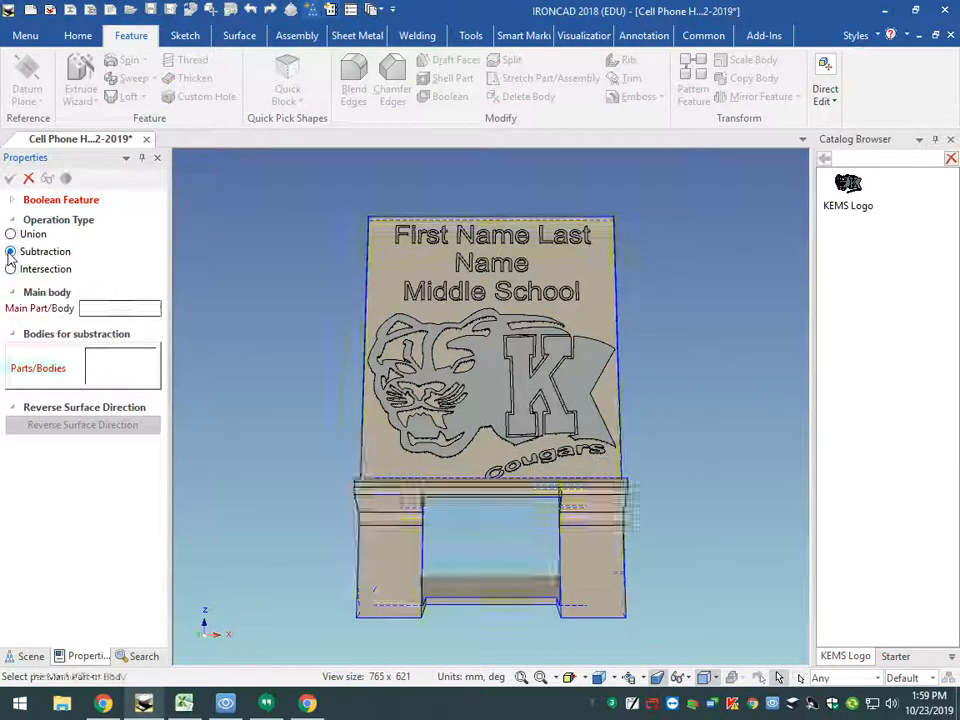
left_click(480, 387)
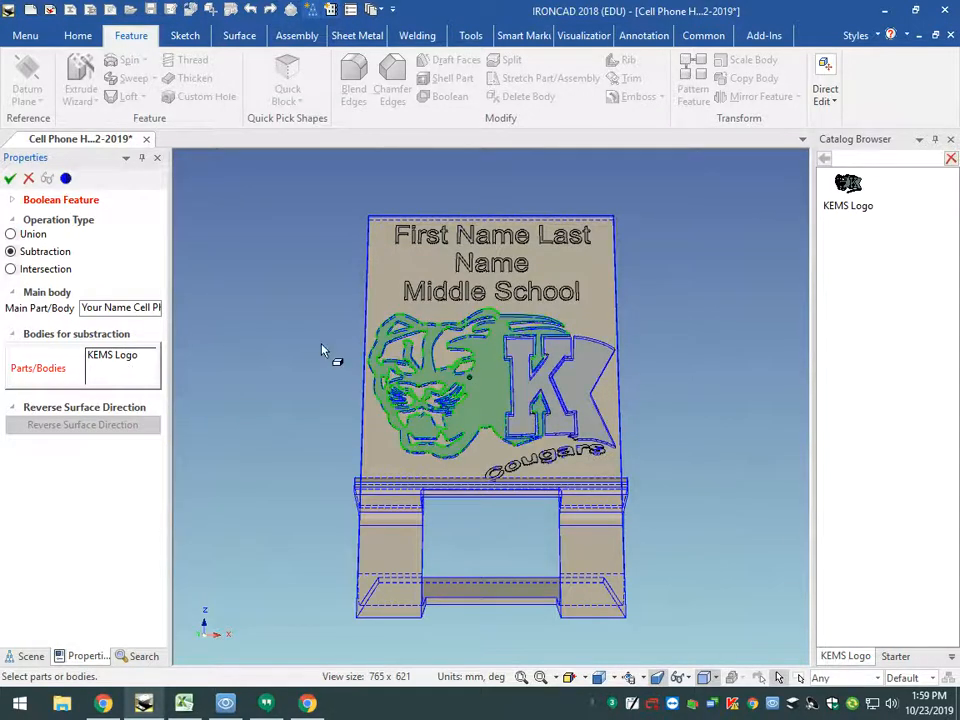
- Add the 3D text to the bodies for subtraction and complete the Boolean, accepting the deletion of the affected relation
scroll(488, 272, "up", 2)
scroll(488, 272, "up", 1)
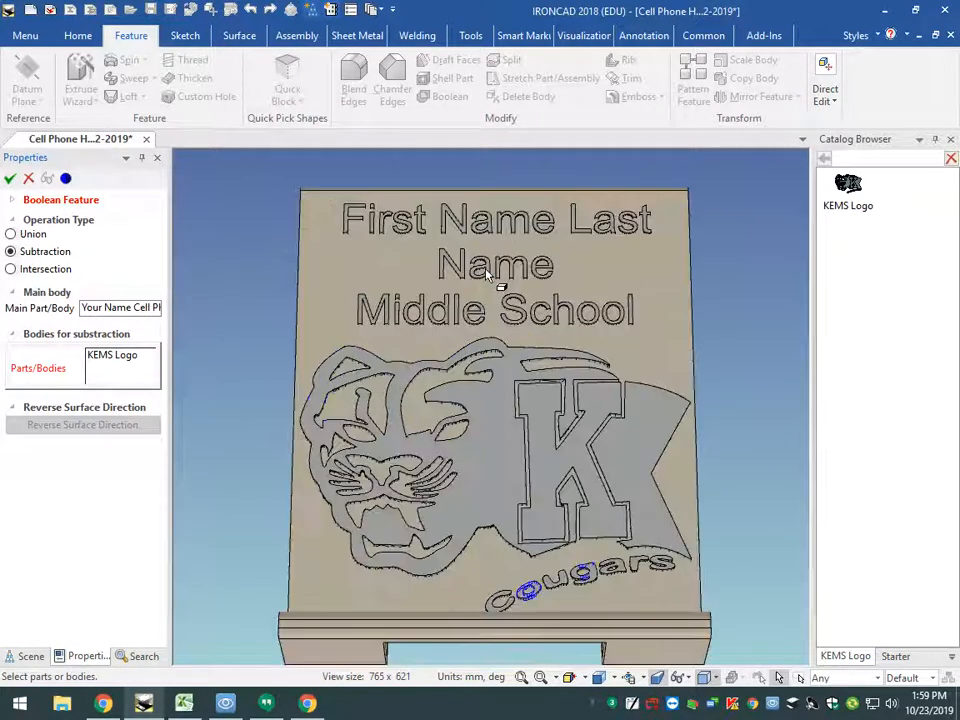
scroll(490, 272, "up", 3)
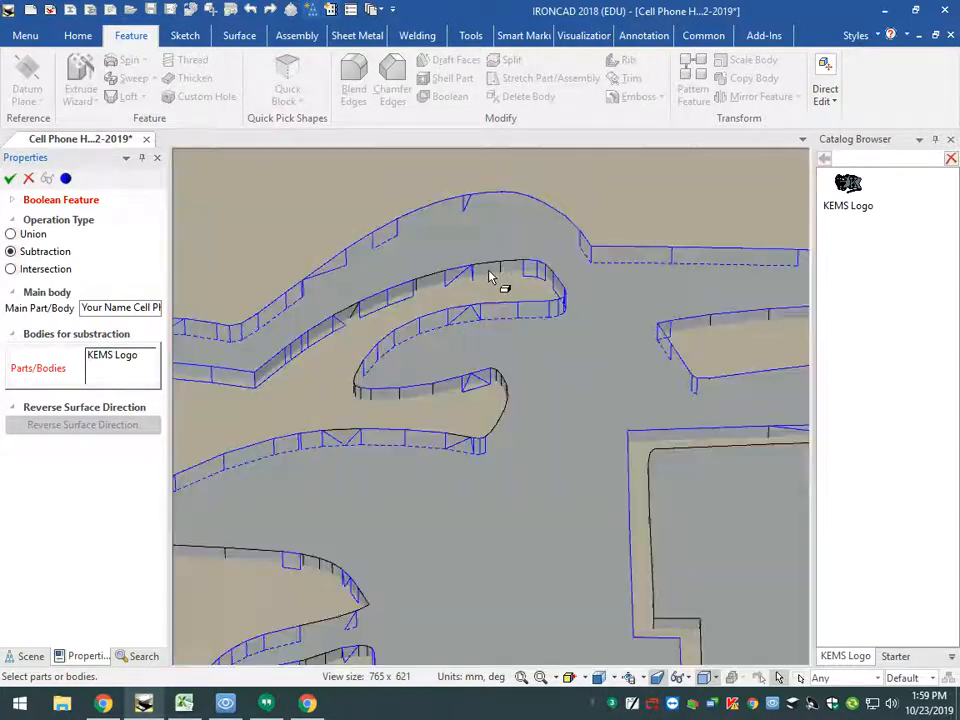
scroll(503, 281, "down", 1)
scroll(568, 497, "down", 2)
scroll(583, 236, "down", 1)
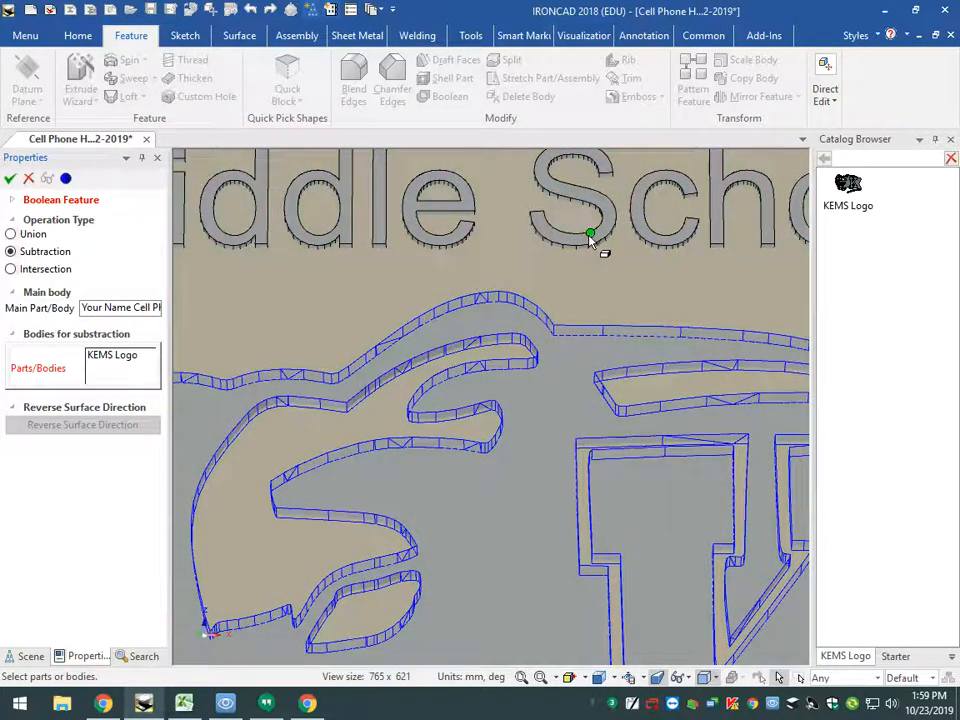
scroll(592, 237, "down", 1)
scroll(568, 270, "up", 3)
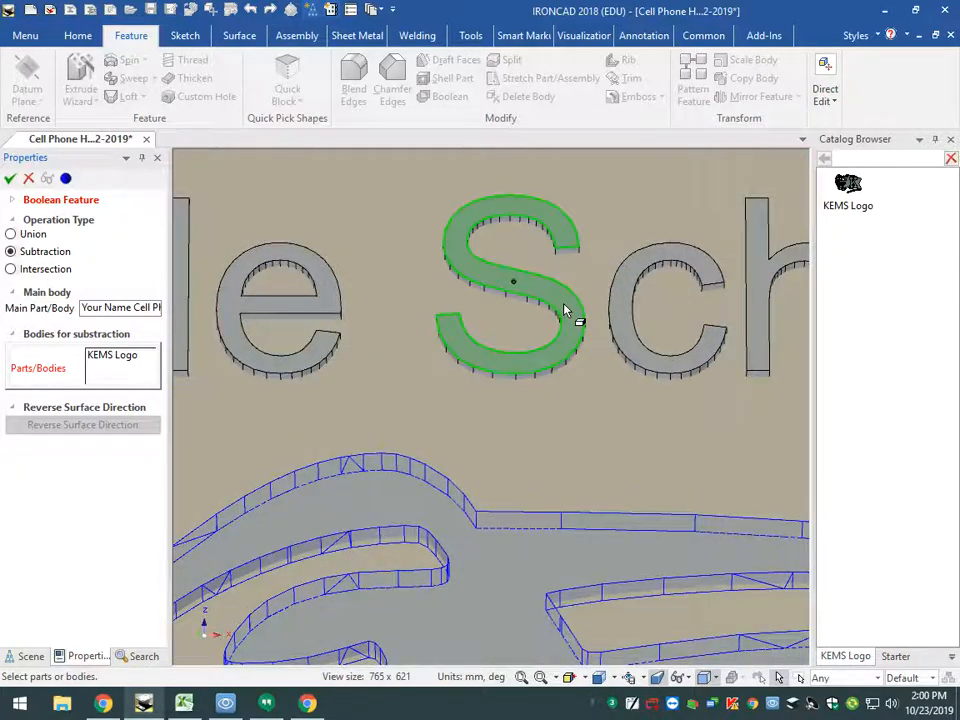
left_click(551, 298)
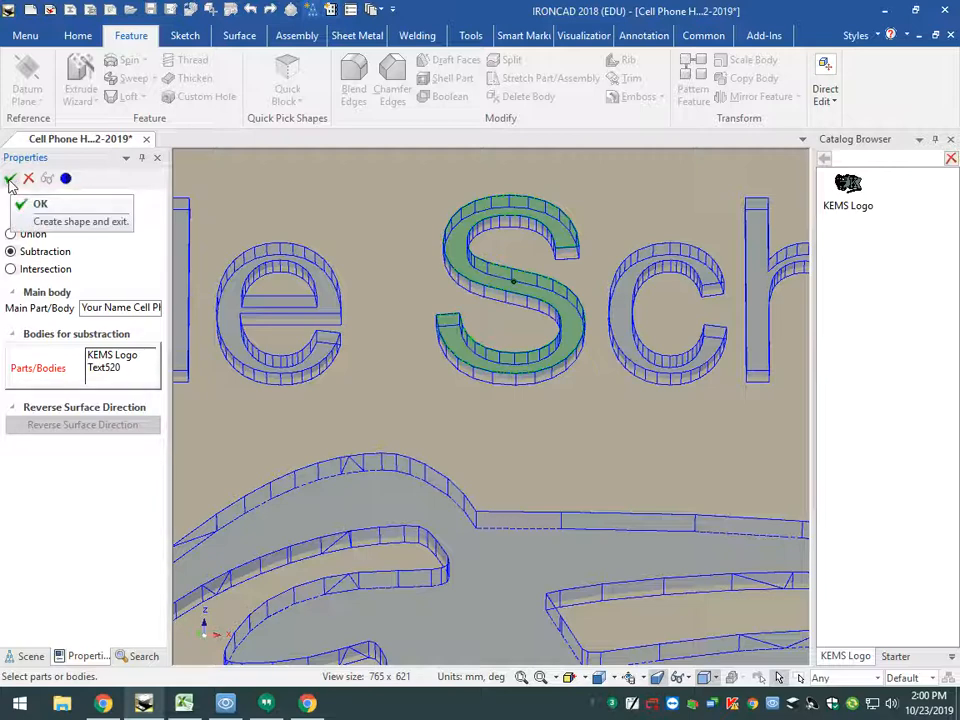
left_click(10, 180)
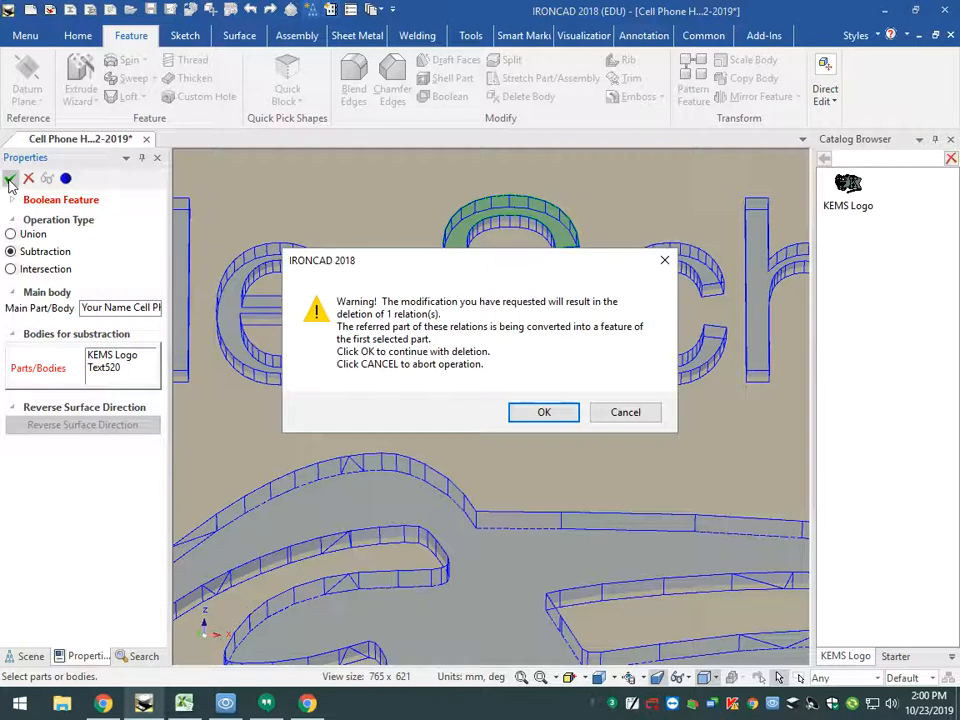
left_click(544, 413)
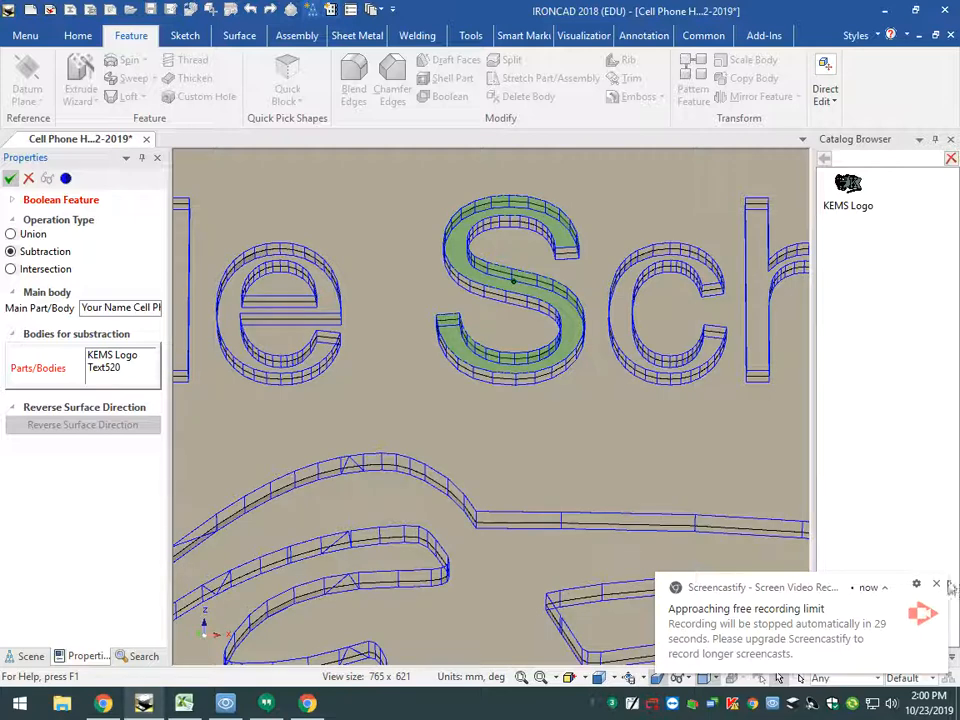
left_click(939, 586)
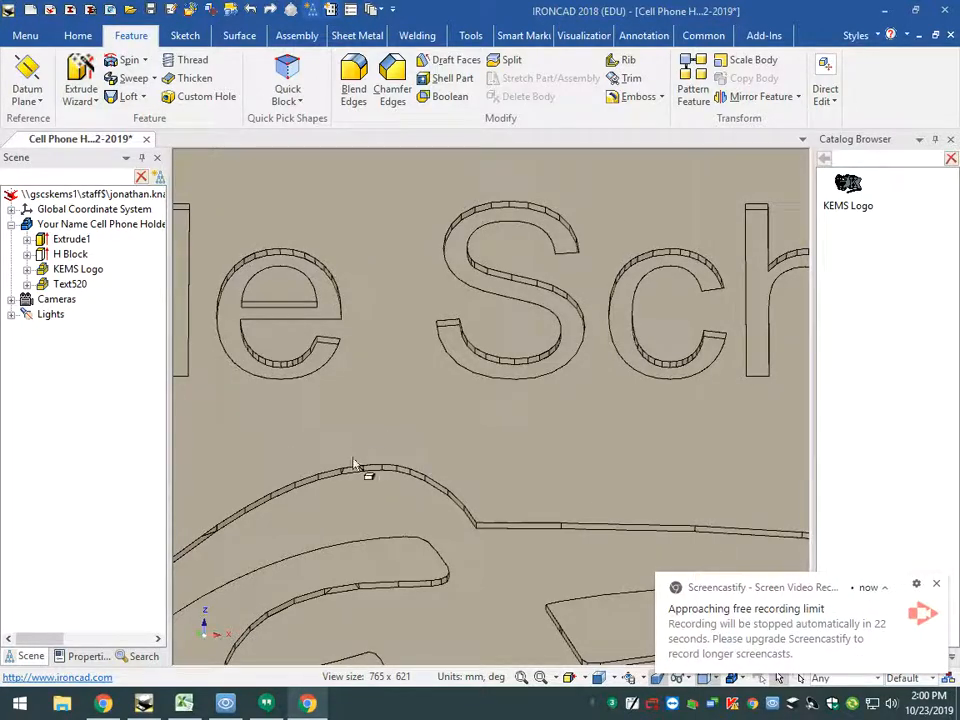
- Examine the text and logo cuts in the holder's backrest from an angle, both up close and with the whole part in view
middle_click_drag(353, 464, 424, 431)
scroll(403, 473, "down", 5)
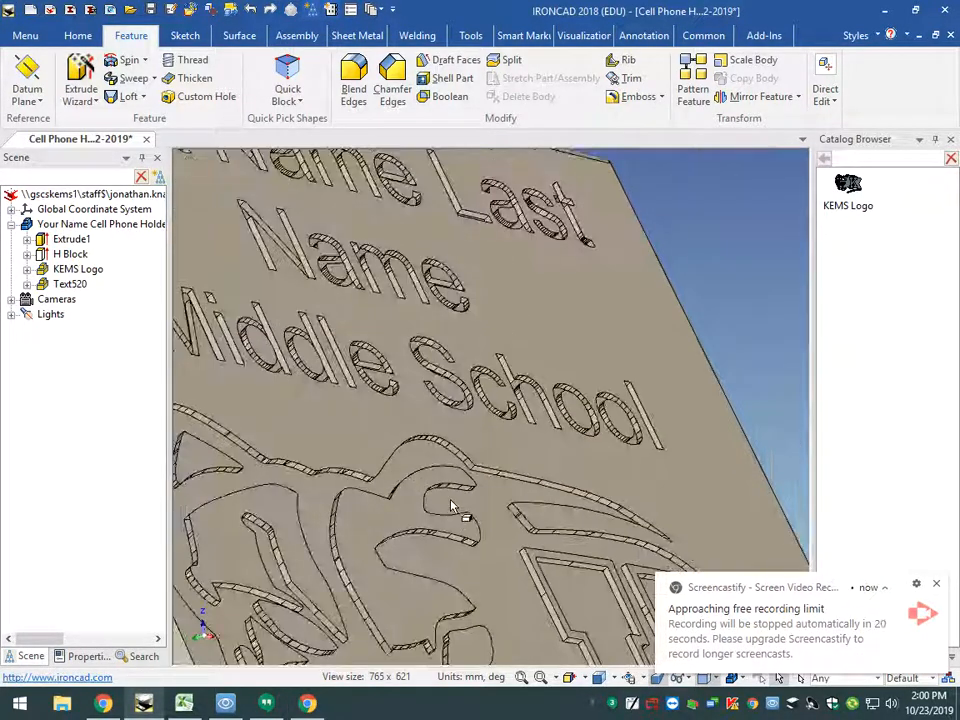
scroll(452, 507, "down", 8)
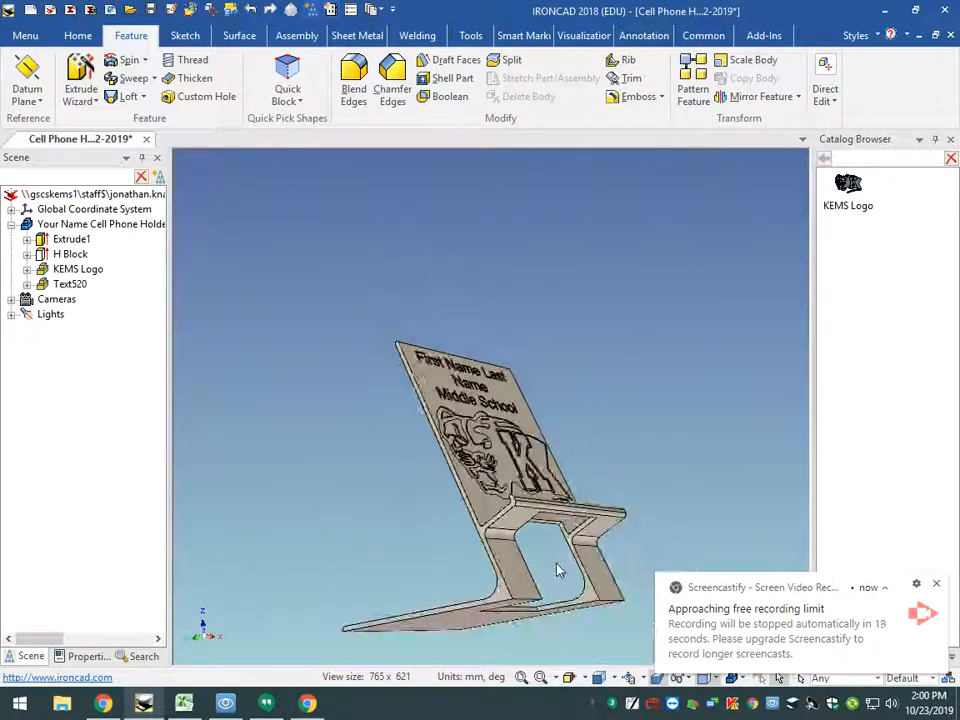
scroll(518, 410, "up", 6)
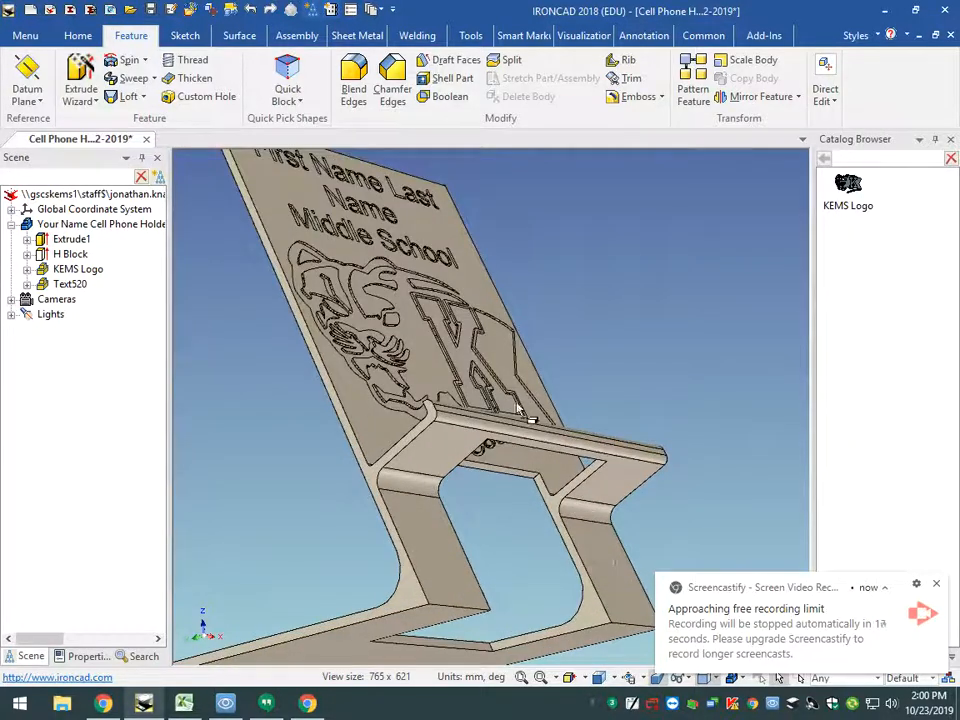
middle_click_drag(377, 317, 410, 320)
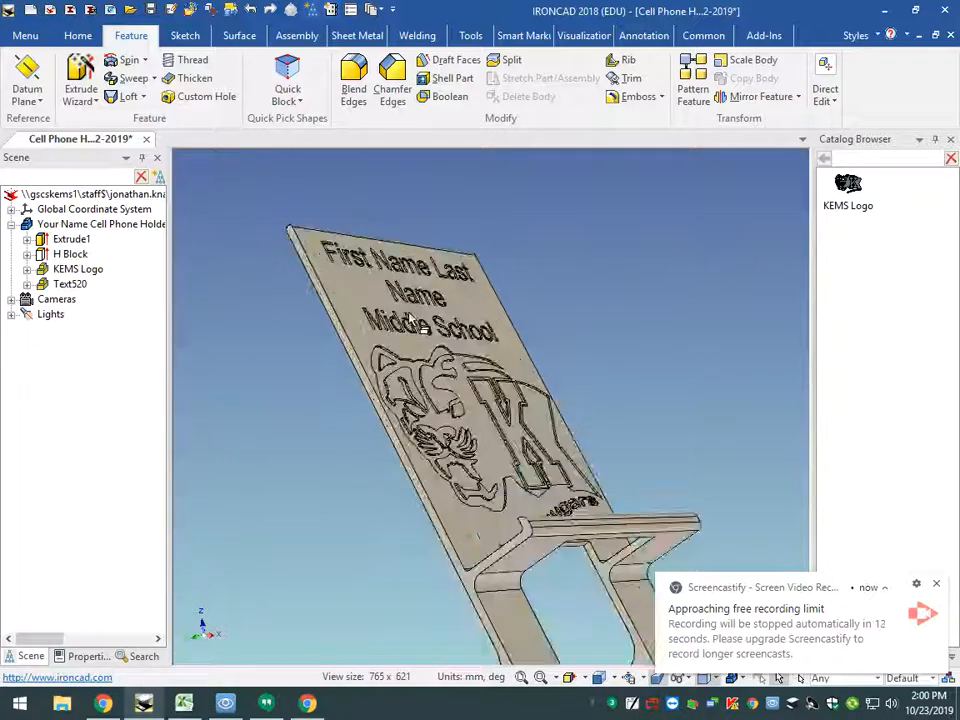
scroll(420, 318, "up", 5)
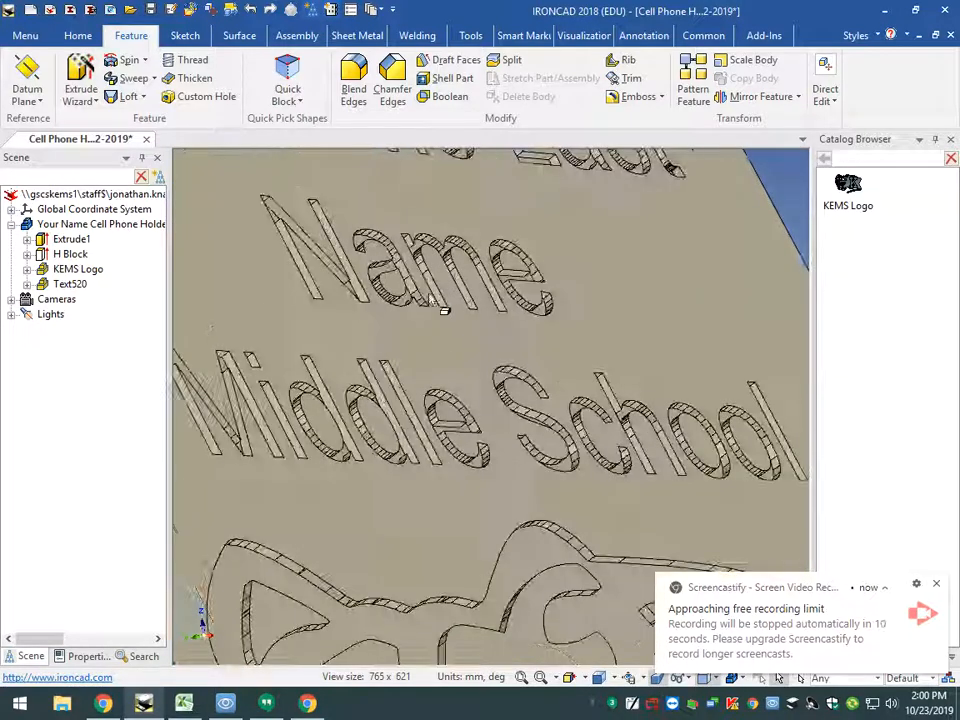
scroll(443, 310, "down", 5)
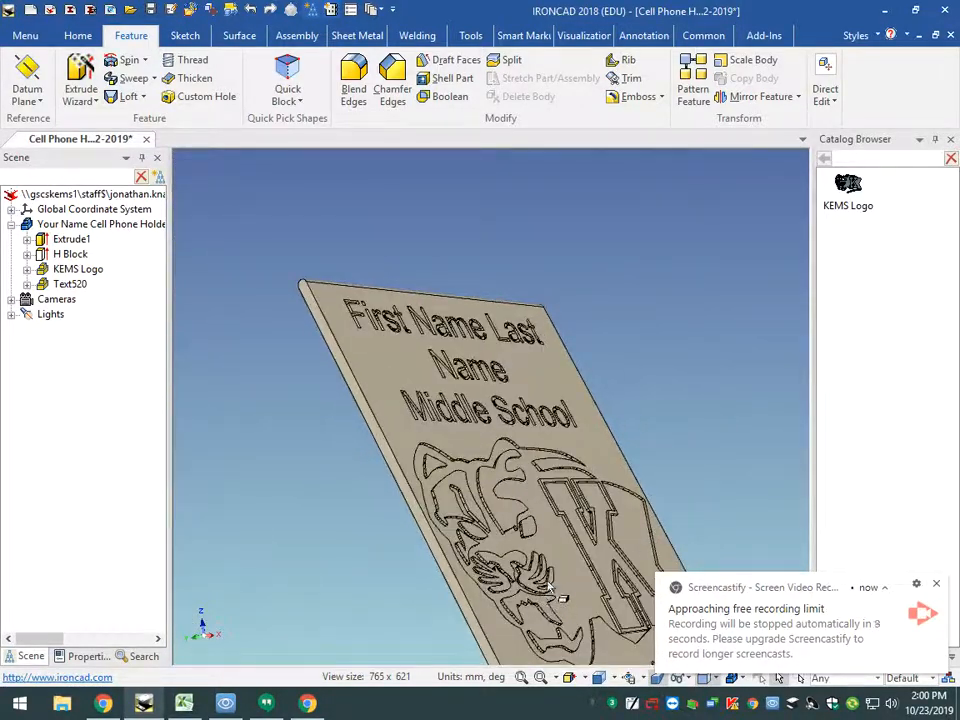
scroll(564, 556, "up", 3)
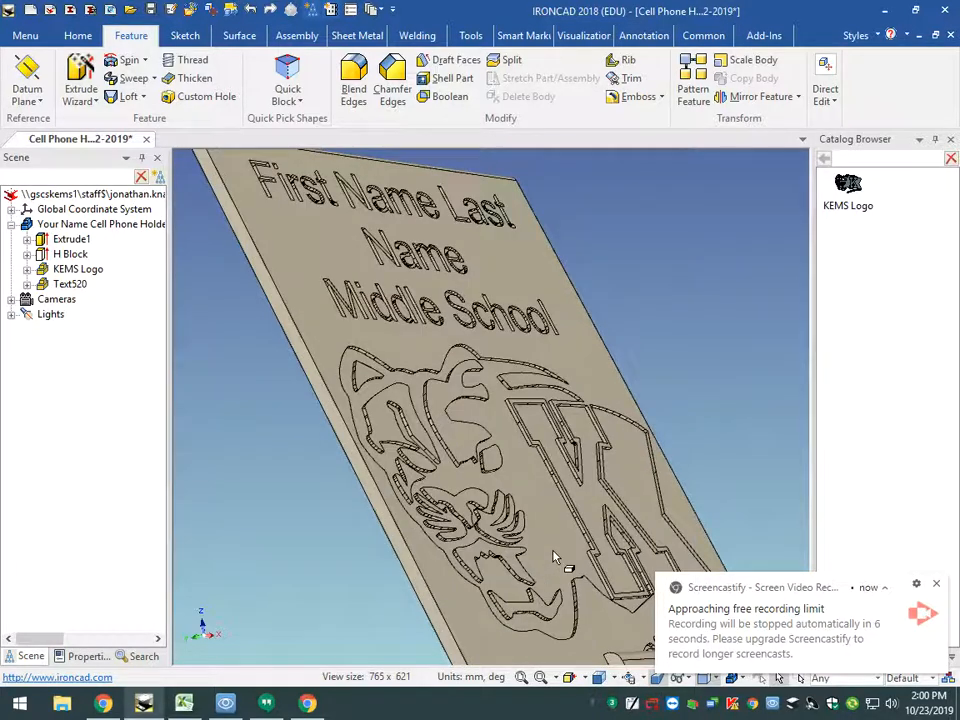
scroll(562, 550, "down", 4)
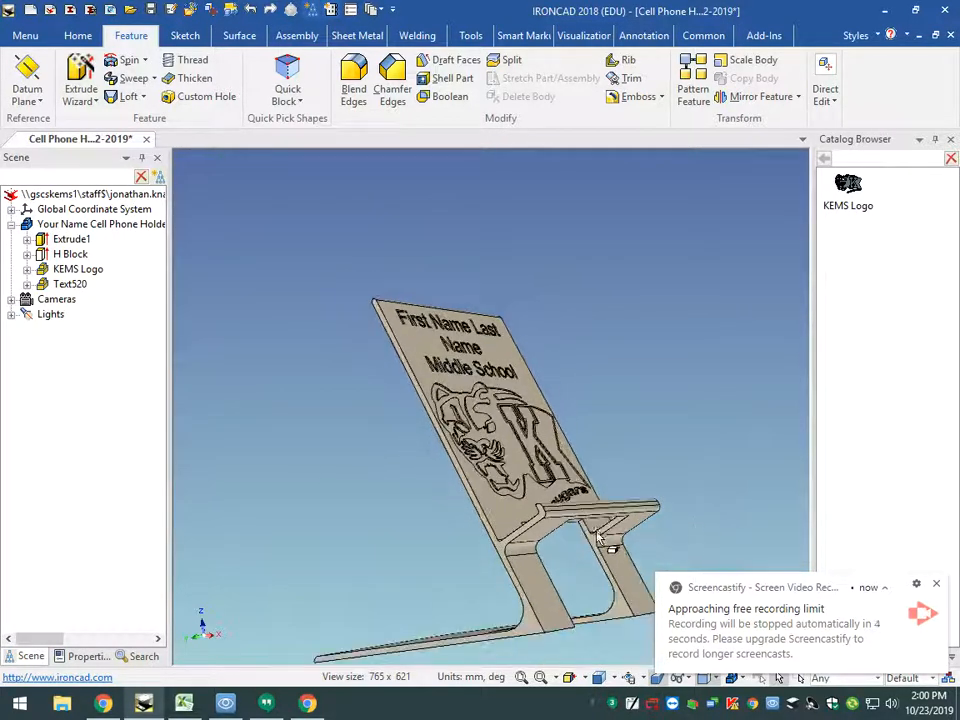